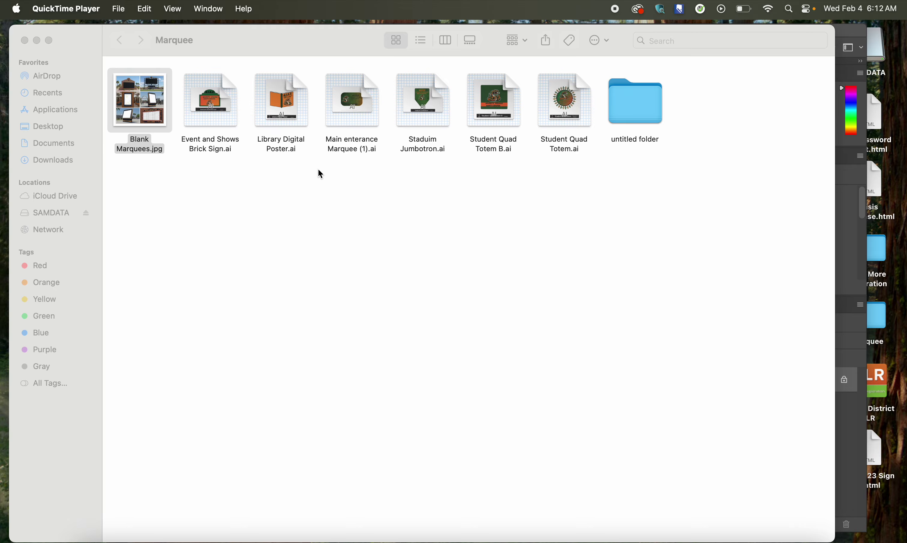
# Step: Switch to Chrome and review the Part 1 Mojave Marquee assignment's list of six documents and their sizes
pyautogui.click(227, 538)
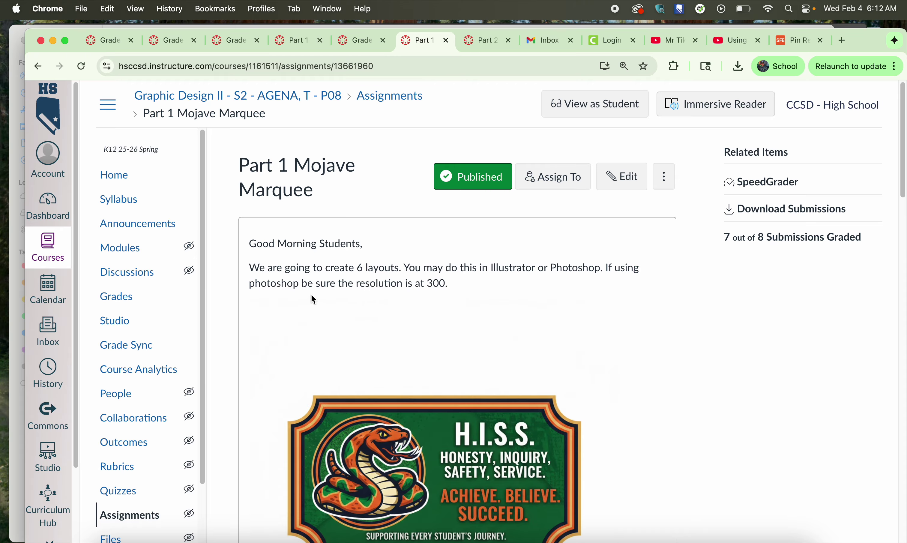
pyautogui.scroll(-10, 311, 294)
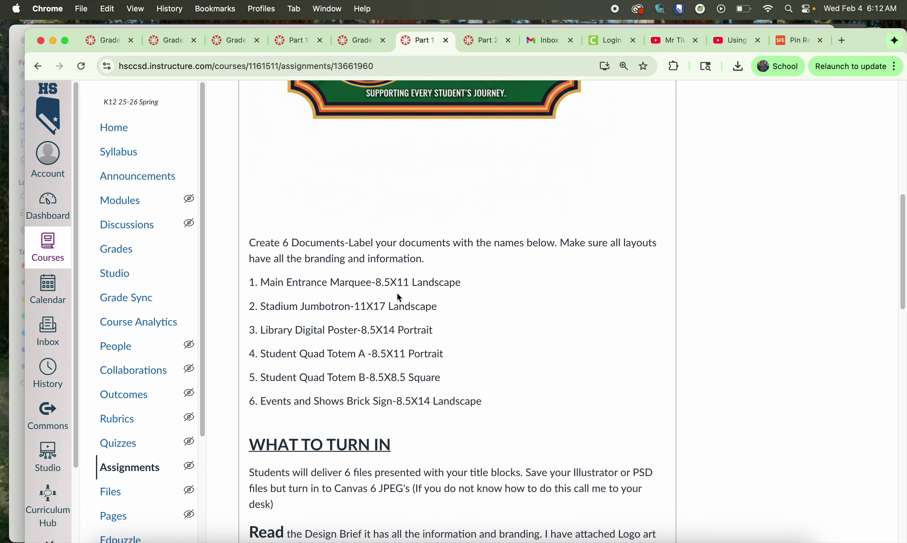
pyautogui.scroll(-2, 335, 318)
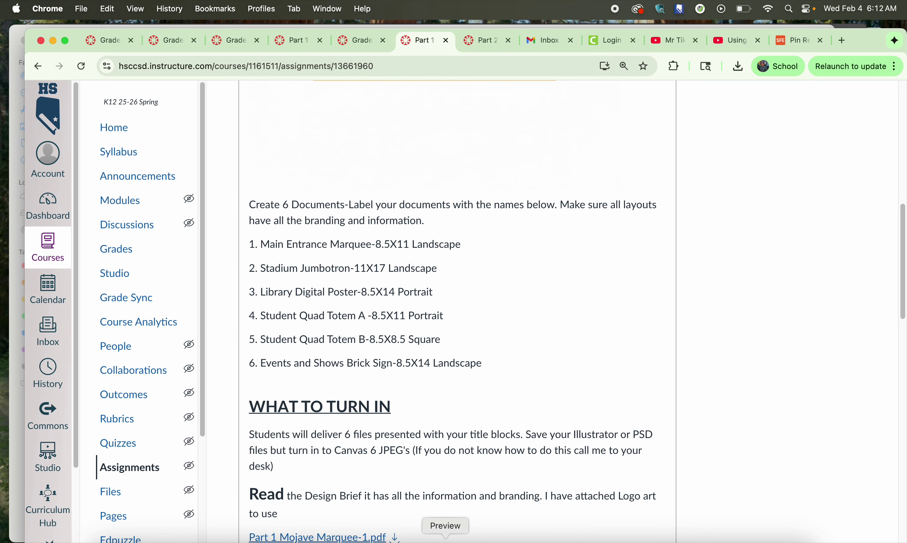
# Step: Switch to Photoshop to view Blank Marquees.jpg, shifting its window to check the Marquee folder in Finder behind it
pyautogui.click(479, 539)
pyautogui.scroll(5, 346, 302)
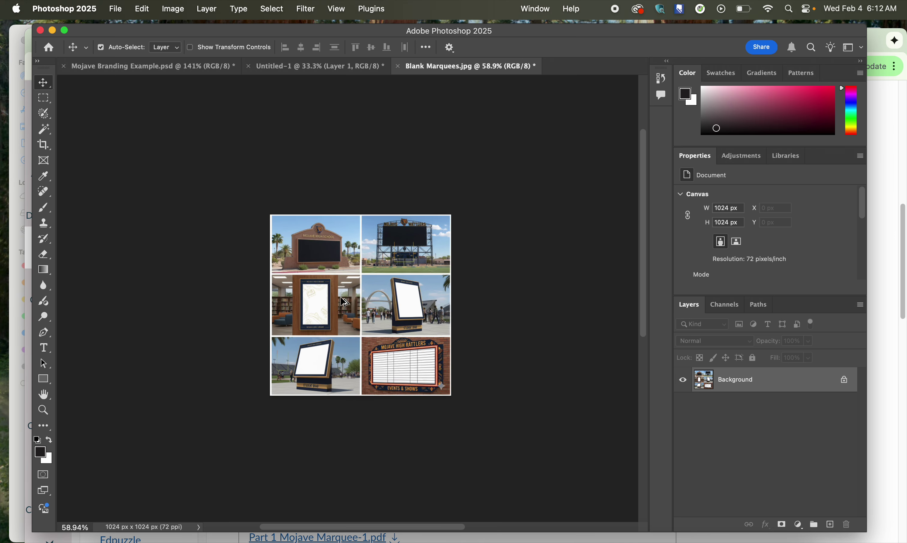
pyautogui.moveTo(166, 32); pyautogui.dragTo(194, 112)
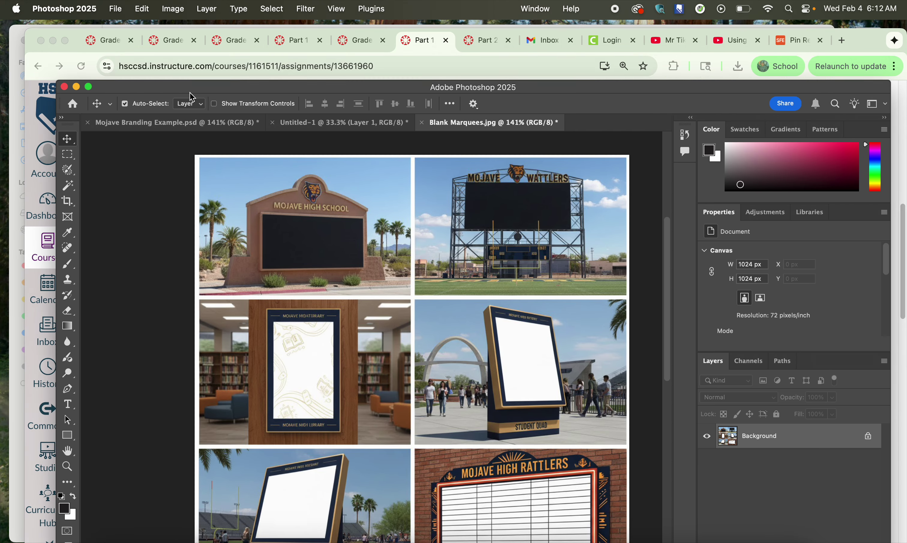
pyautogui.click(53, 41)
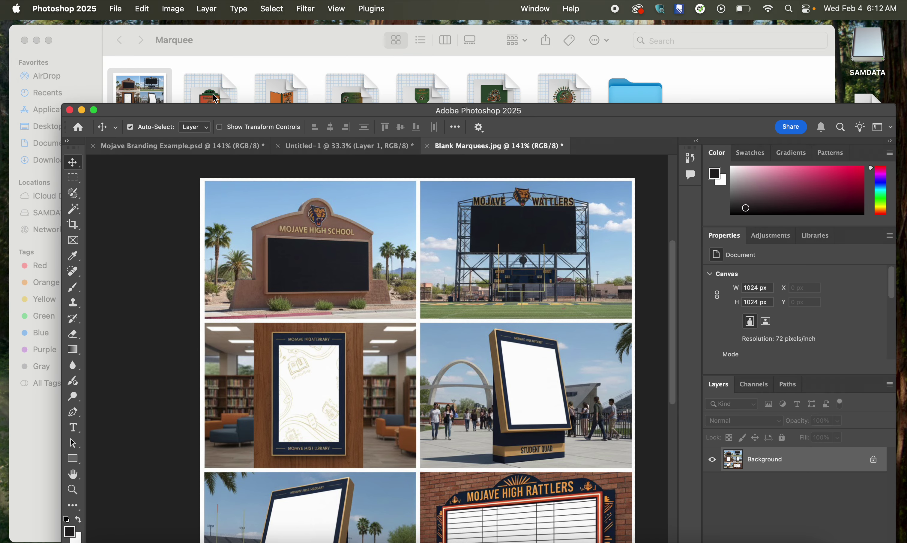
pyautogui.click(248, 46)
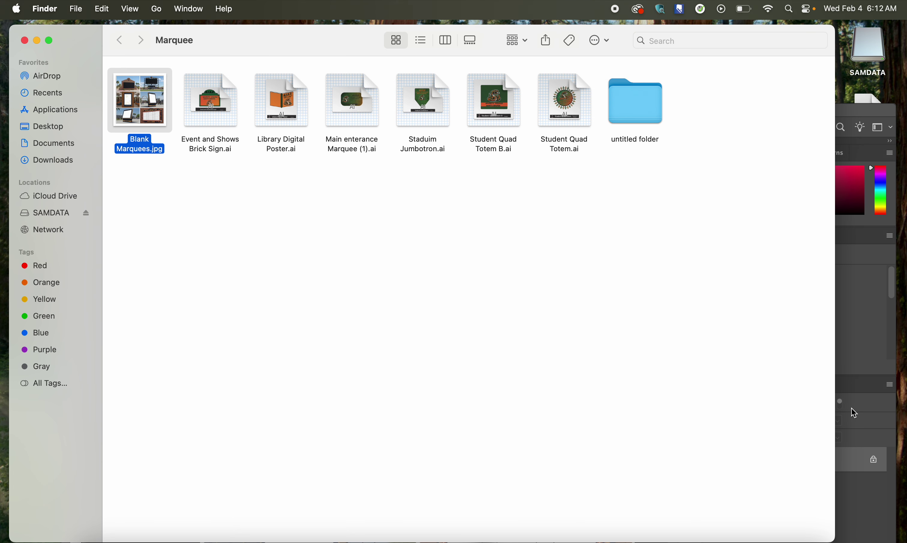
pyautogui.click(865, 351)
pyautogui.moveTo(573, 112); pyautogui.dragTo(550, 37)
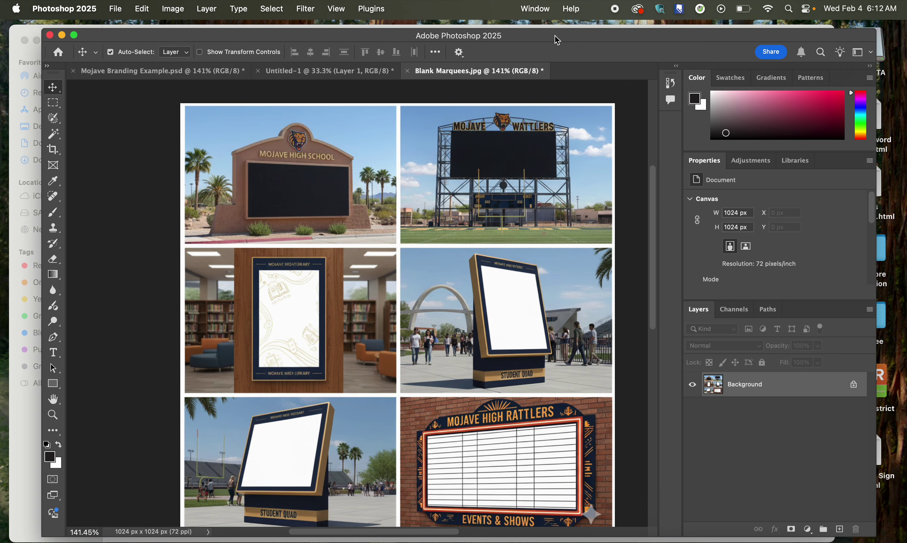
# Step: View the finished Mojave Branding Example.psd, and copy the H.I.S.S. banner layer from Untitled-1 into Blank Marquees.jpg
pyautogui.click(165, 71)
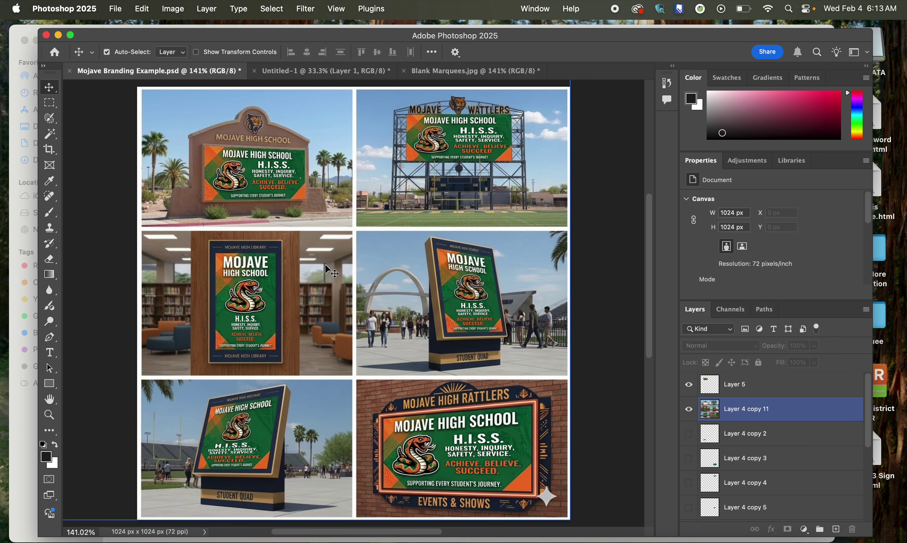
pyautogui.click(323, 71)
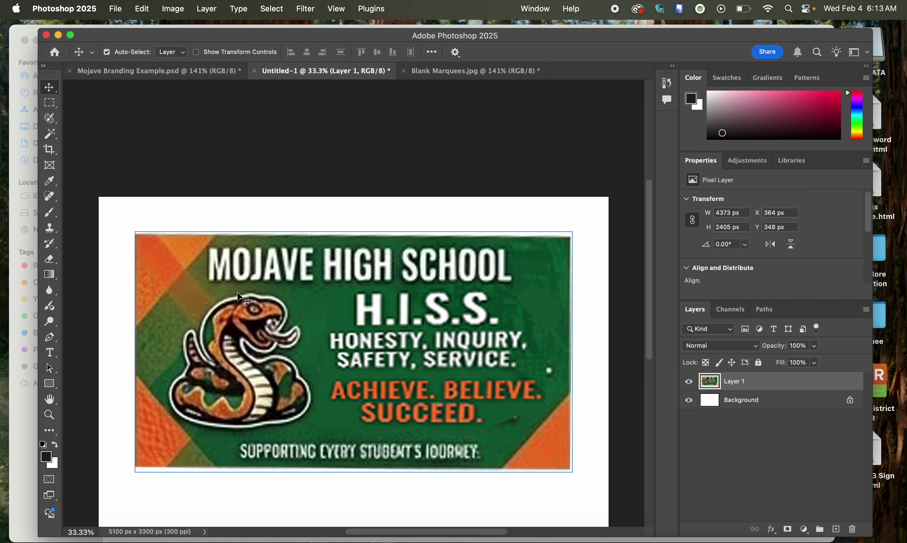
pyautogui.moveTo(239, 297); pyautogui.dragTo(433, 104)
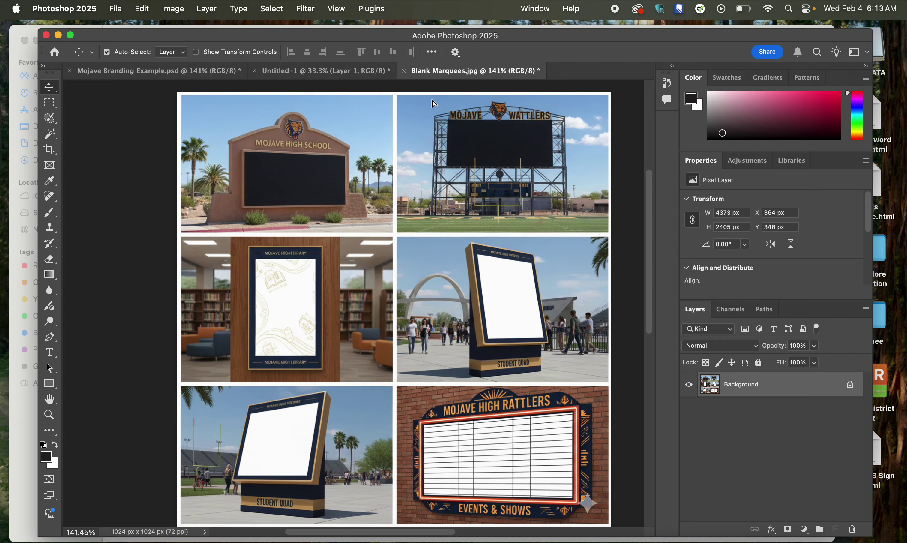
pyautogui.moveTo(352, 247); pyautogui.dragTo(324, 329)
# Step: Use Free Transform to scale the pasted banner proportionally down to about 15.3%
pyautogui.press('super+minus')
pyautogui.press('super+minus')
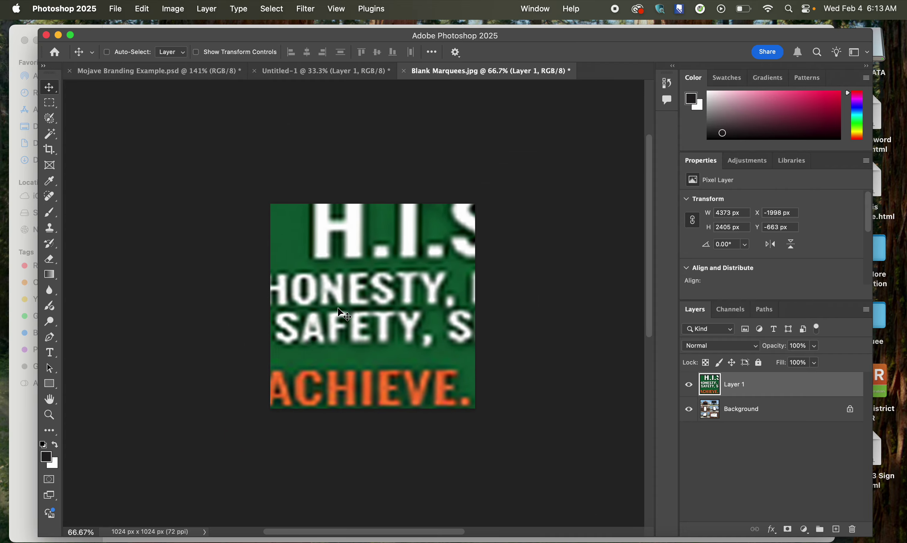
pyautogui.press('super+t')
pyautogui.scroll(3, 340, 302)
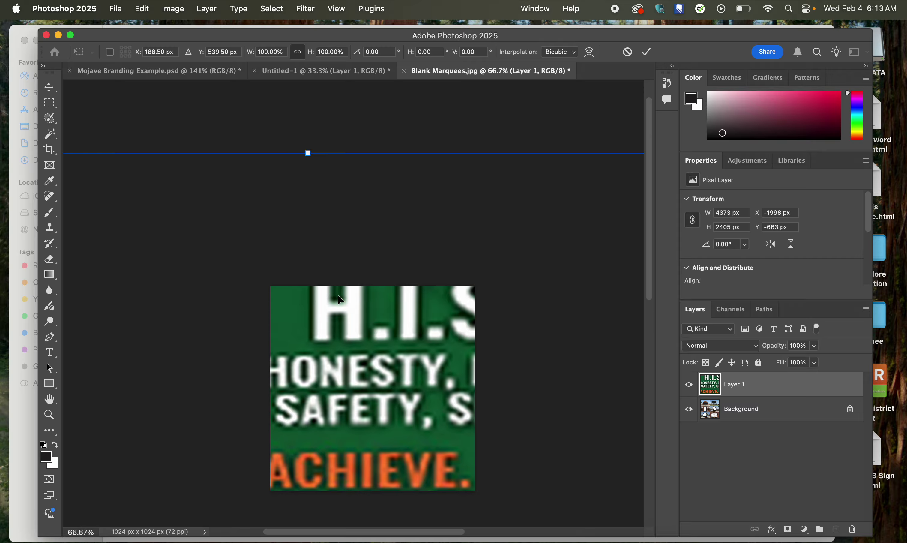
pyautogui.moveTo(307, 153); pyautogui.dragTo(308, 471)
pyautogui.moveTo(320, 505); pyautogui.dragTo(397, 320)
pyautogui.scroll(5, 394, 326)
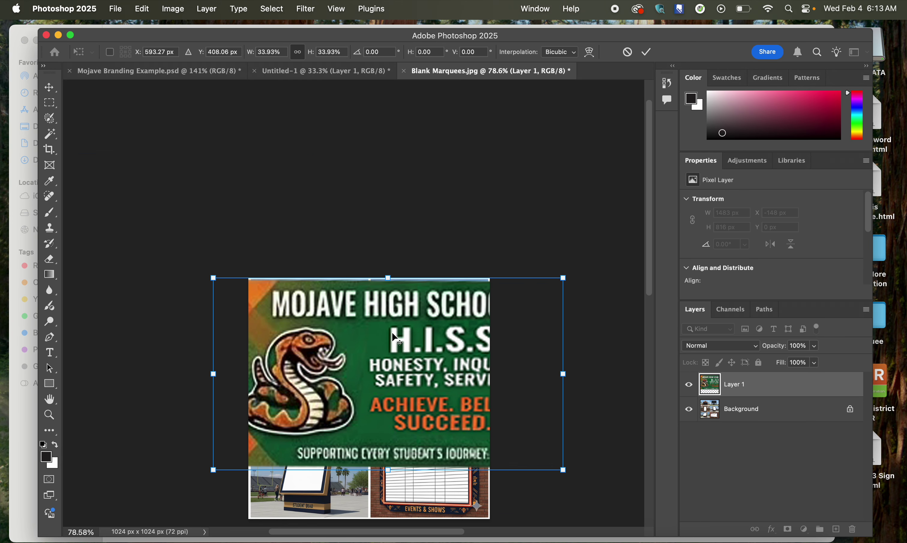
pyautogui.moveTo(387, 251); pyautogui.dragTo(386, 419)
pyautogui.scroll(3, 381, 449)
pyautogui.scroll(2, 368, 461)
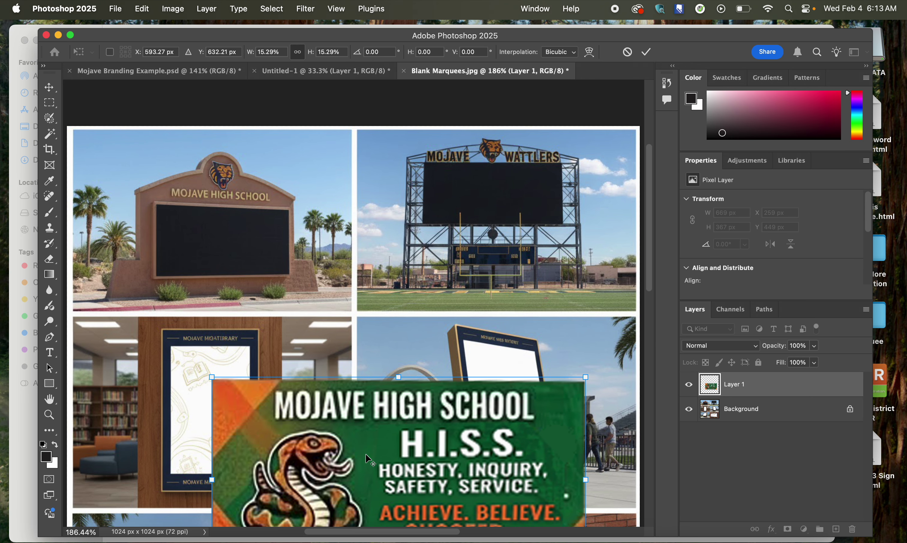
# Step: Shrink the banner to about 6.8% and place it just below the Mojave High School entrance sign
pyautogui.moveTo(368, 461); pyautogui.dragTo(364, 266)
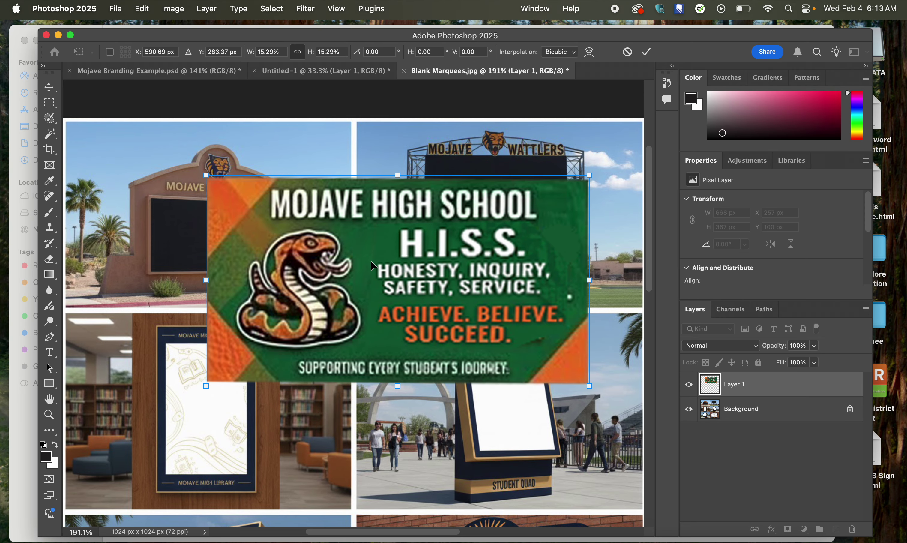
pyautogui.scroll(2, 364, 250)
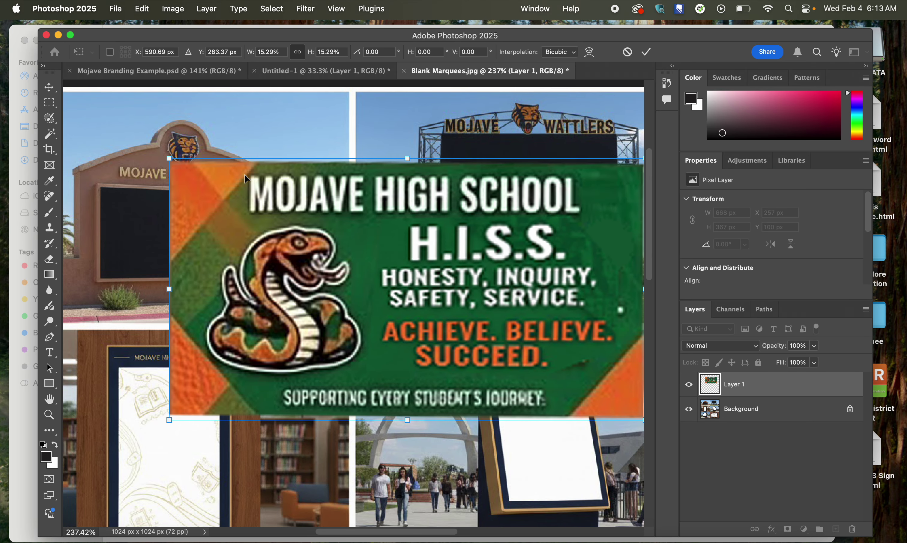
pyautogui.moveTo(169, 158); pyautogui.dragTo(432, 304)
pyautogui.moveTo(480, 372); pyautogui.dragTo(182, 277)
pyautogui.scroll(5, 225, 259)
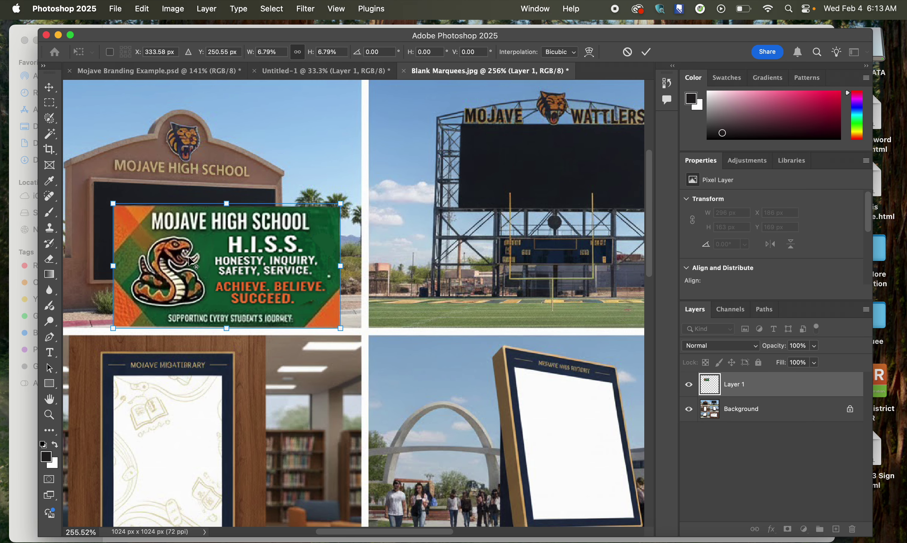
pyautogui.scroll(-5, 290, 274)
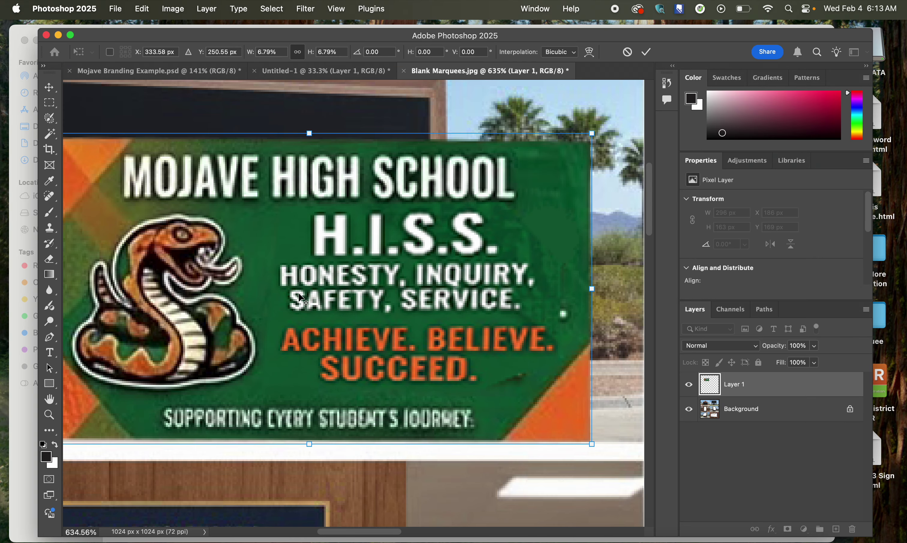
pyautogui.hscroll(-5, 298, 300)
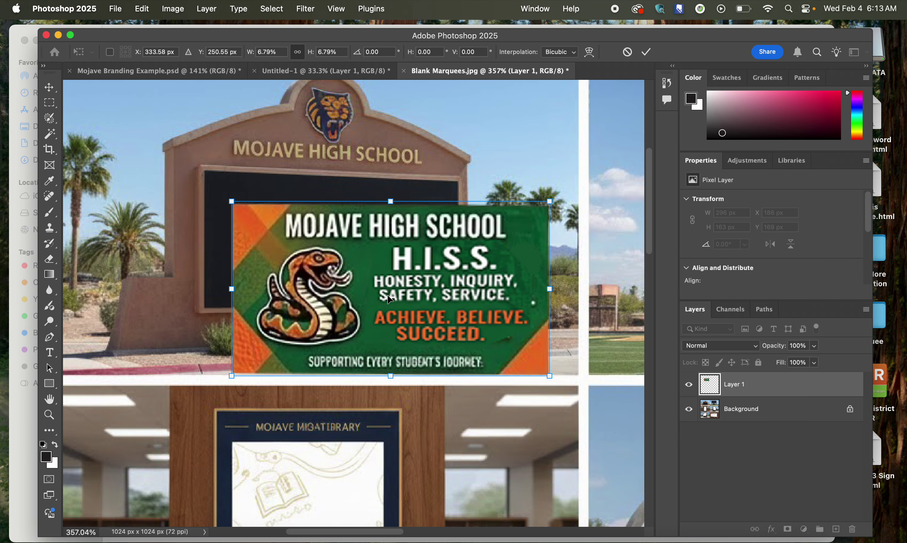
pyautogui.moveTo(377, 305); pyautogui.dragTo(370, 448)
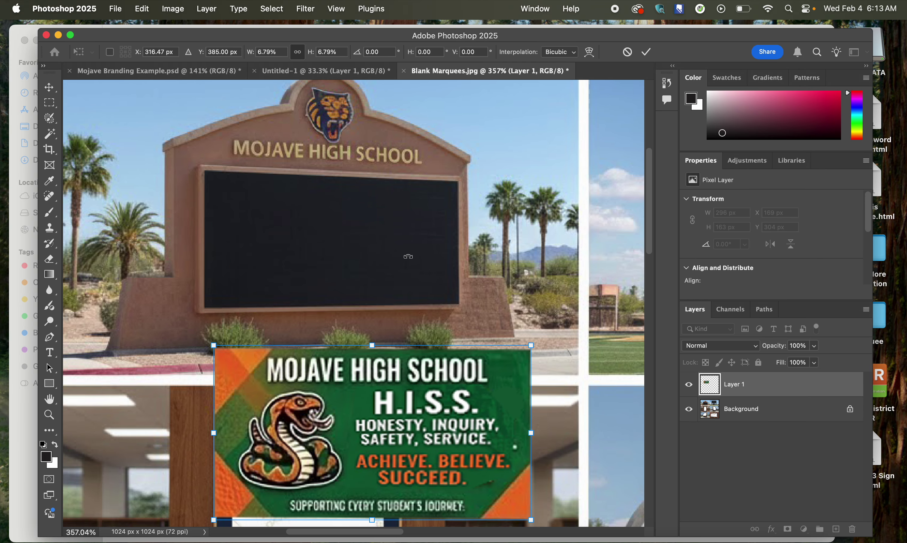
# Step: Distort the banner so its four corners match the entrance sign's black screen, and apply the transform
pyautogui.moveTo(213, 346); pyautogui.dragTo(204, 170)
pyautogui.moveTo(531, 346); pyautogui.dragTo(458, 181)
pyautogui.moveTo(531, 520); pyautogui.dragTo(459, 304)
pyautogui.moveTo(213, 520); pyautogui.dragTo(204, 307)
pyautogui.scroll(1, 324, 241)
pyautogui.press('Return')
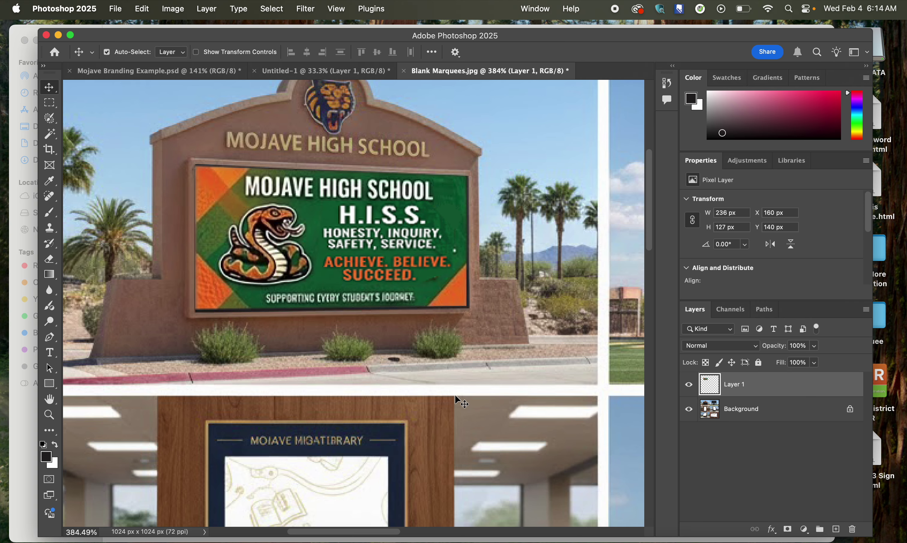
pyautogui.scroll(-1, 466, 410)
pyautogui.scroll(-1, 470, 411)
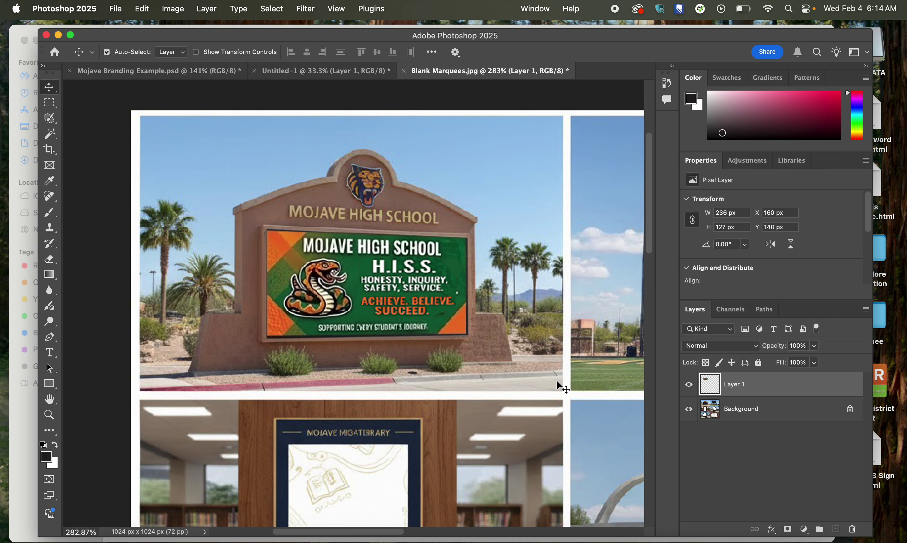
pyautogui.moveTo(559, 381); pyautogui.dragTo(501, 282)
pyautogui.click(24, 523)
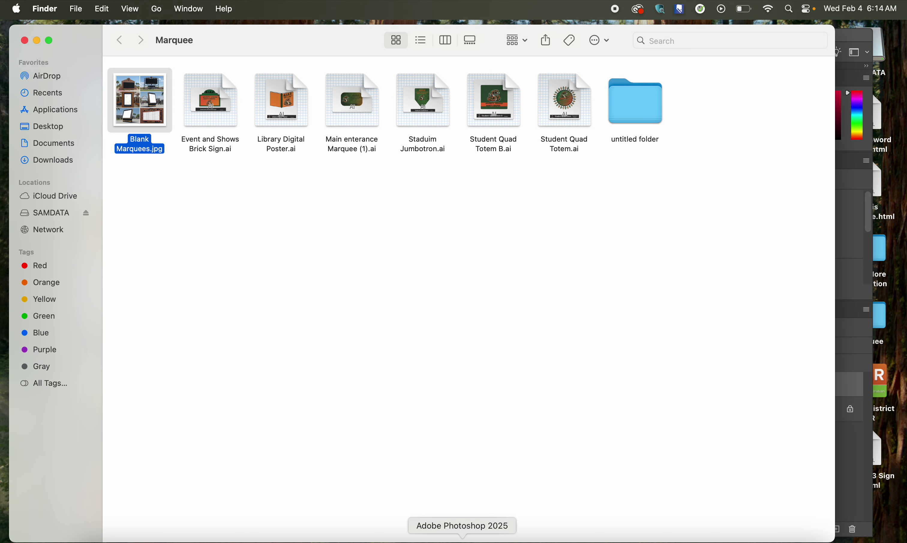
pyautogui.click(460, 535)
# Step: Open Student Quad Totem B.ai from the Marquee folder on the Desktop, accepting the import settings
pyautogui.click(116, 8)
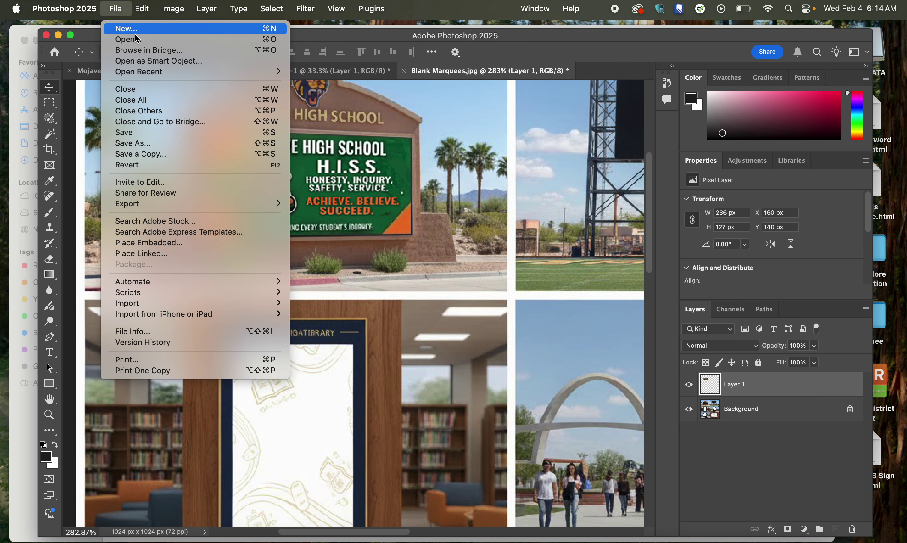
pyautogui.click(137, 37)
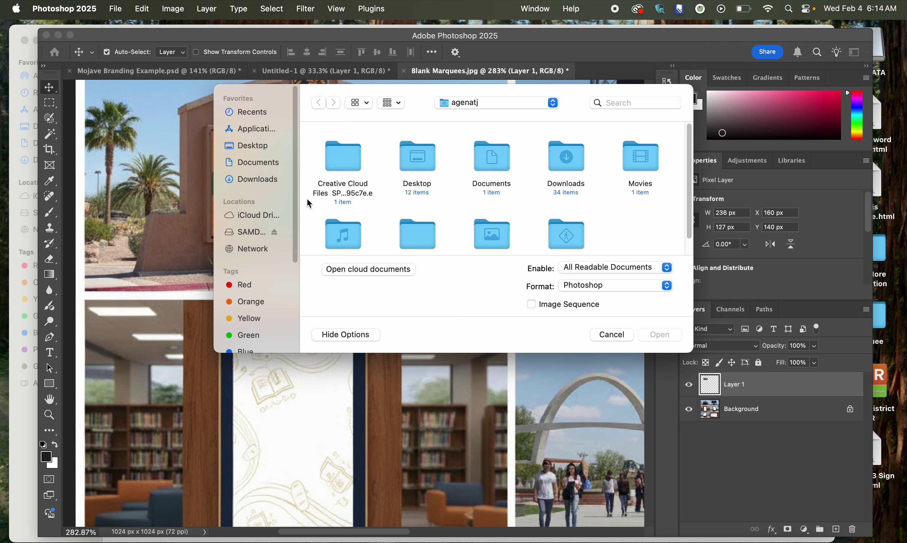
pyautogui.click(254, 147)
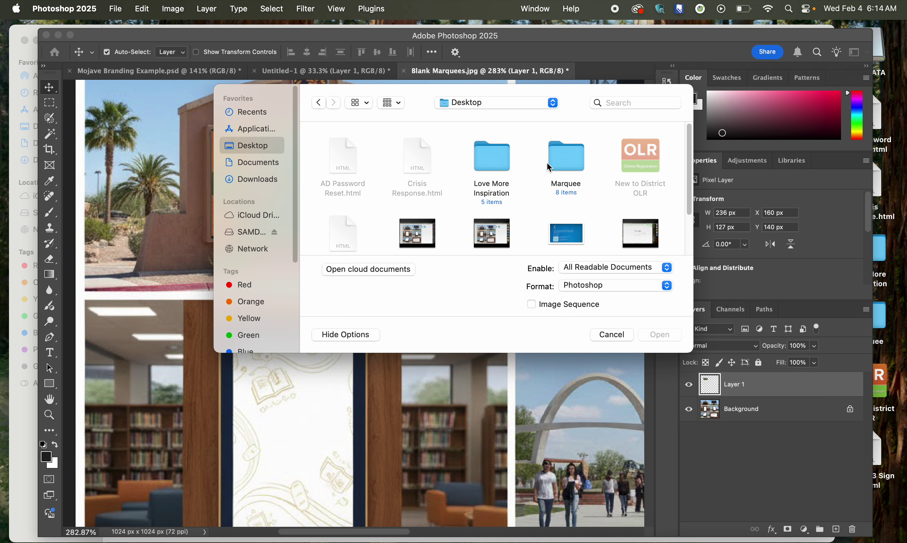
pyautogui.click(565, 163)
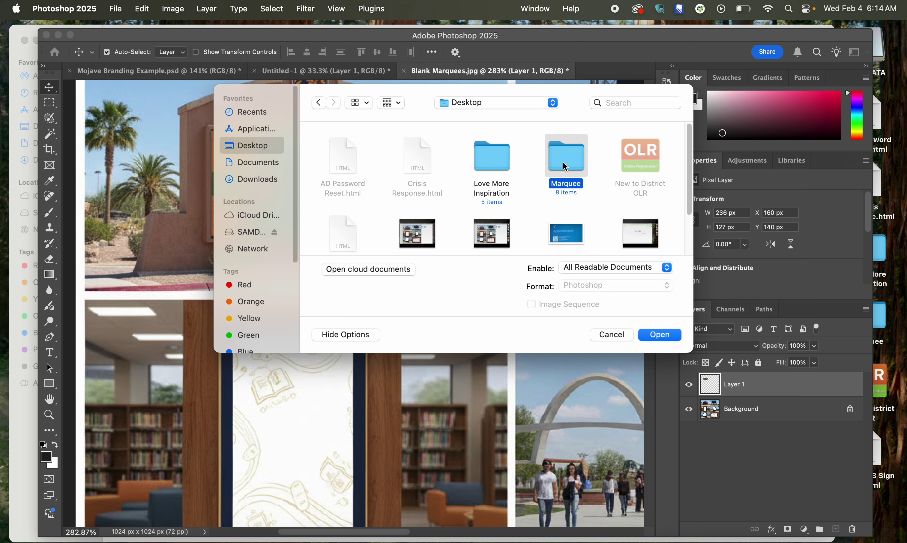
pyautogui.doubleClick(568, 161)
pyautogui.click(567, 162)
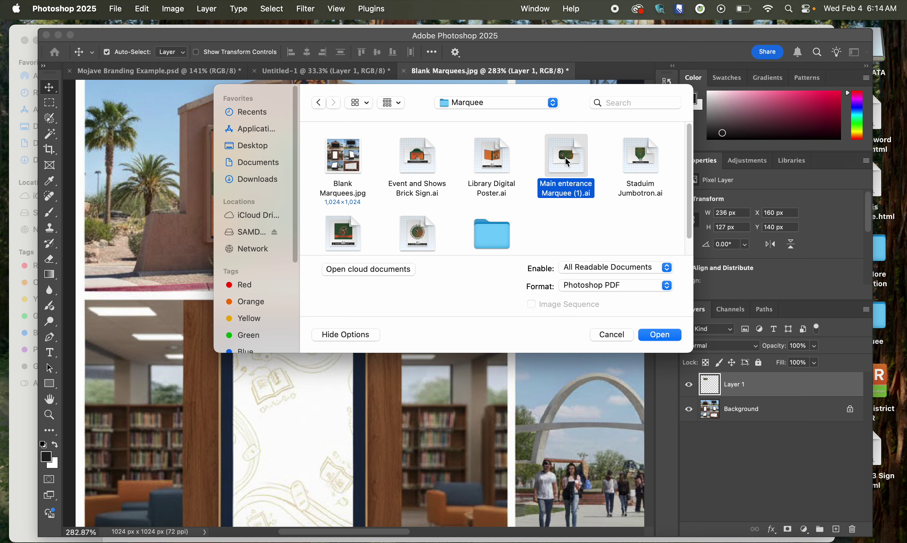
pyautogui.click(448, 211)
pyautogui.scroll(-1, 398, 226)
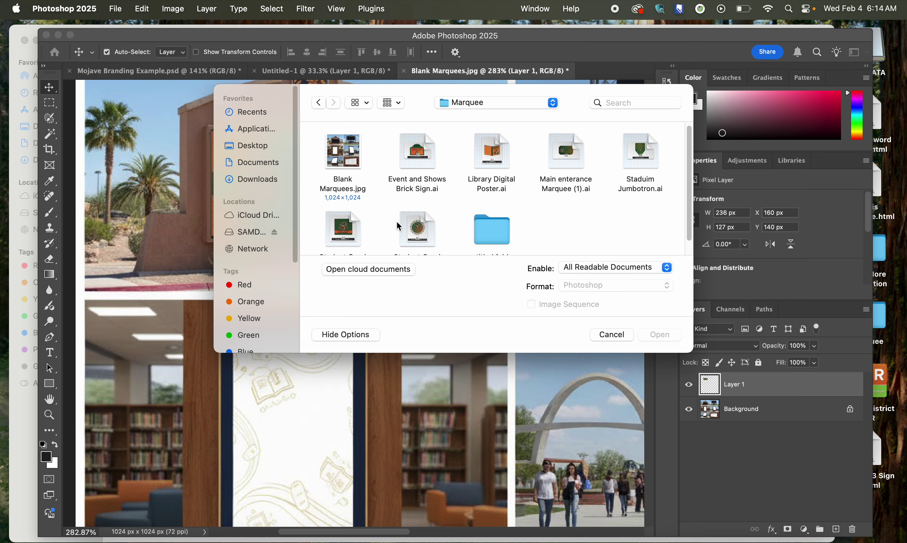
pyautogui.scroll(-1, 399, 226)
pyautogui.click(342, 217)
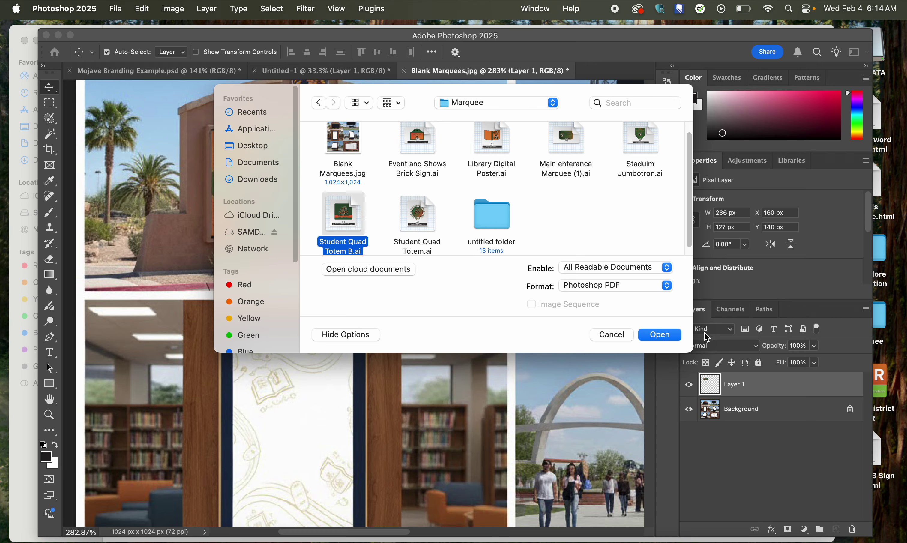
pyautogui.click(669, 335)
pyautogui.click(636, 397)
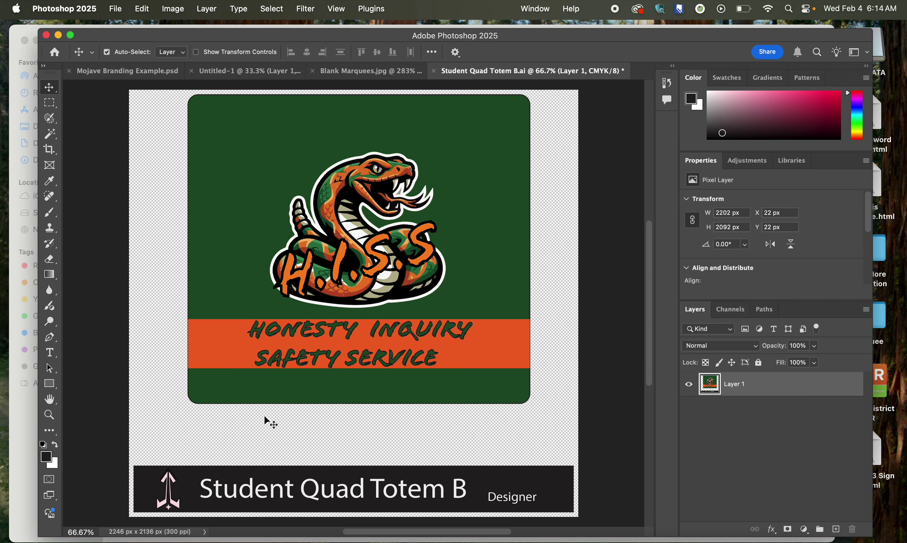
# Step: Select the Student Quad Totem B title block strip with the Rectangular Marquee tool, delete it, and deselect
pyautogui.click(49, 102)
pyautogui.moveTo(127, 451); pyautogui.dragTo(605, 465)
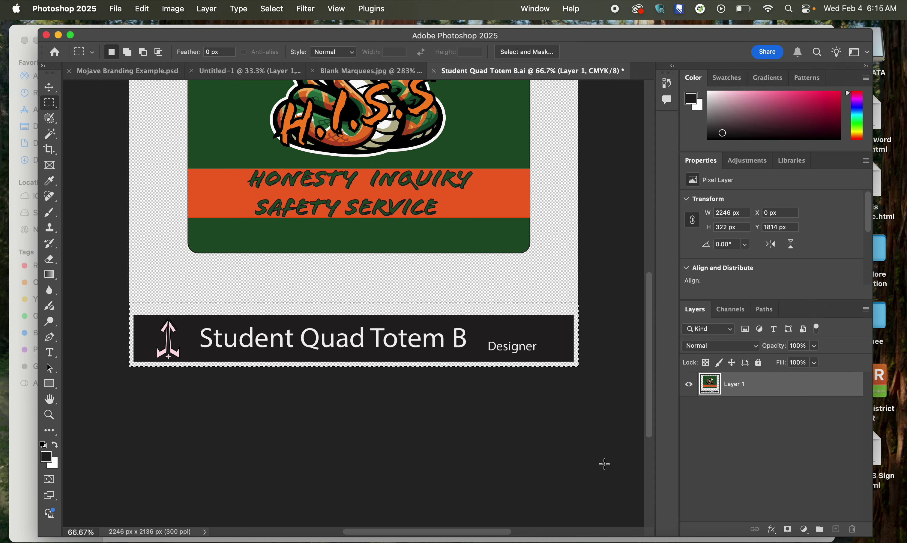
pyautogui.press('Delete')
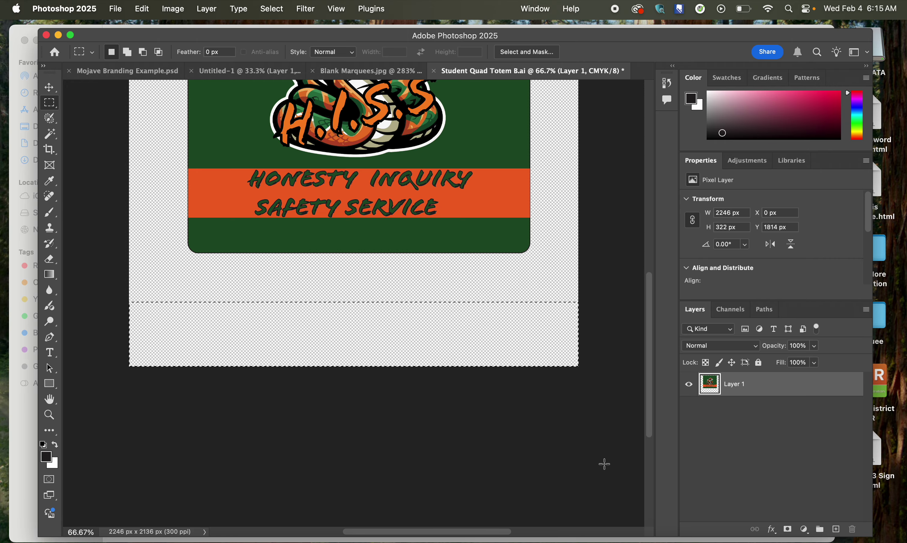
pyautogui.press('super+d')
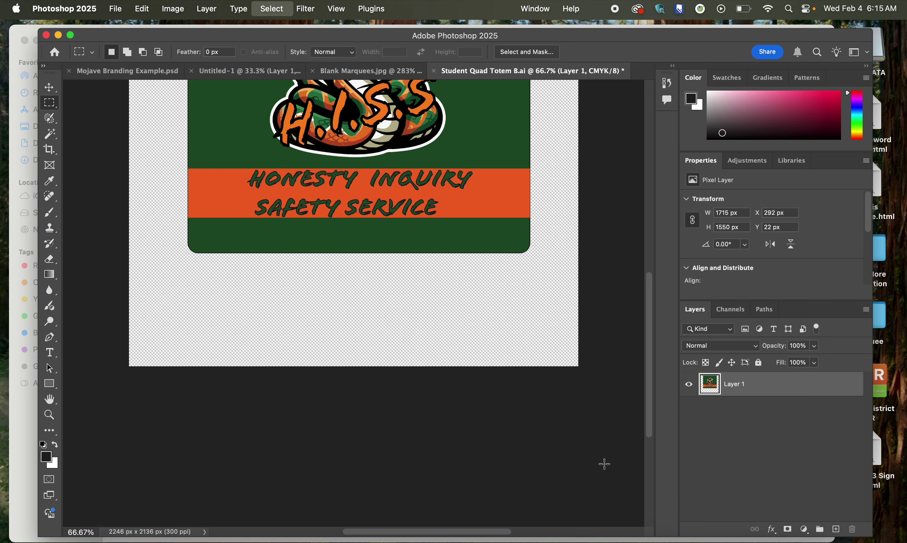
# Step: Move the Student Quad Totem B snake artwork into the Blank Marquees.jpg document with the Move tool
pyautogui.scroll(10, 389, 343)
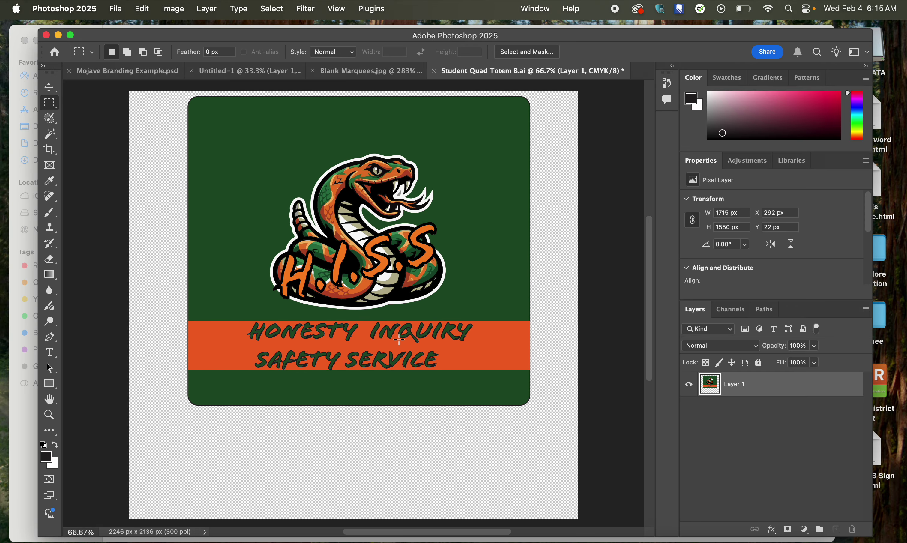
pyautogui.click(49, 88)
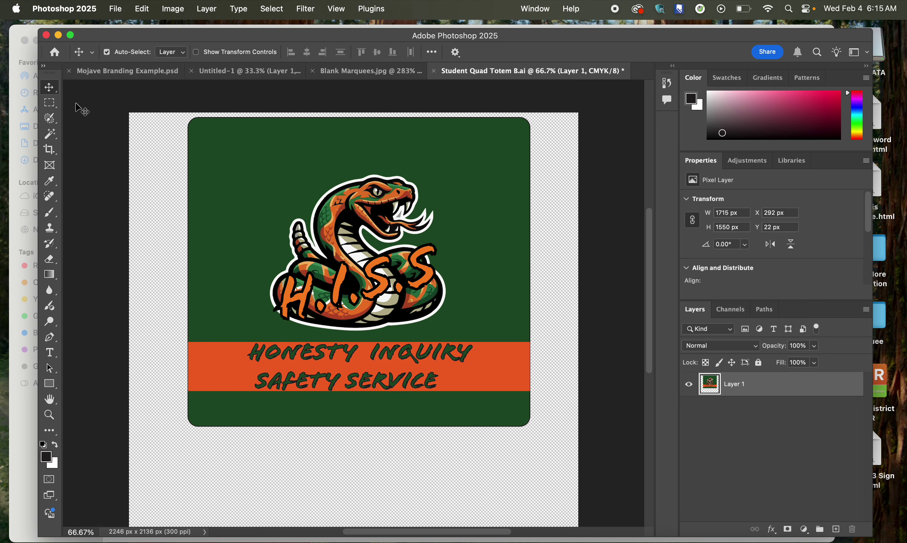
pyautogui.moveTo(292, 178); pyautogui.dragTo(372, 74)
pyautogui.moveTo(345, 250); pyautogui.dragTo(349, 286)
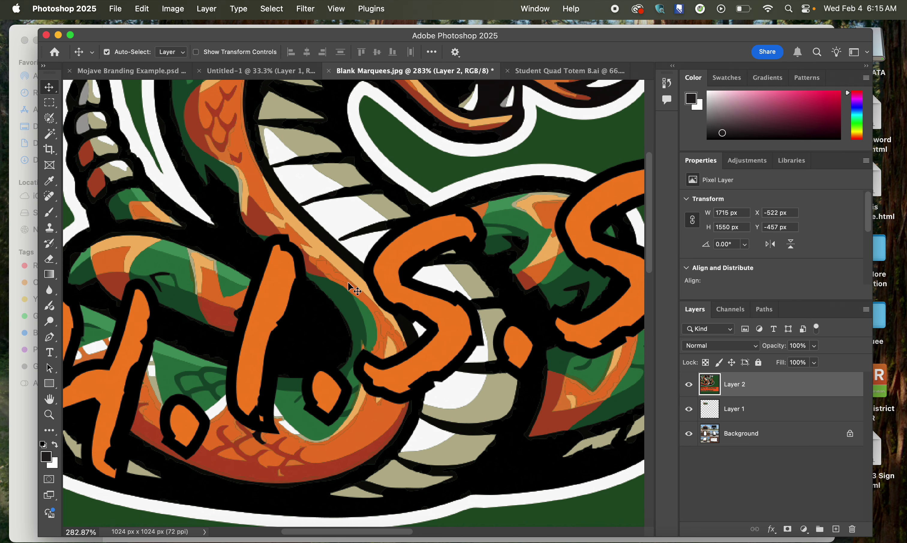
# Step: Scale the totem artwork down to about 12.3% and place it over the lower-left Student Quad sign
pyautogui.scroll(-5, 385, 302)
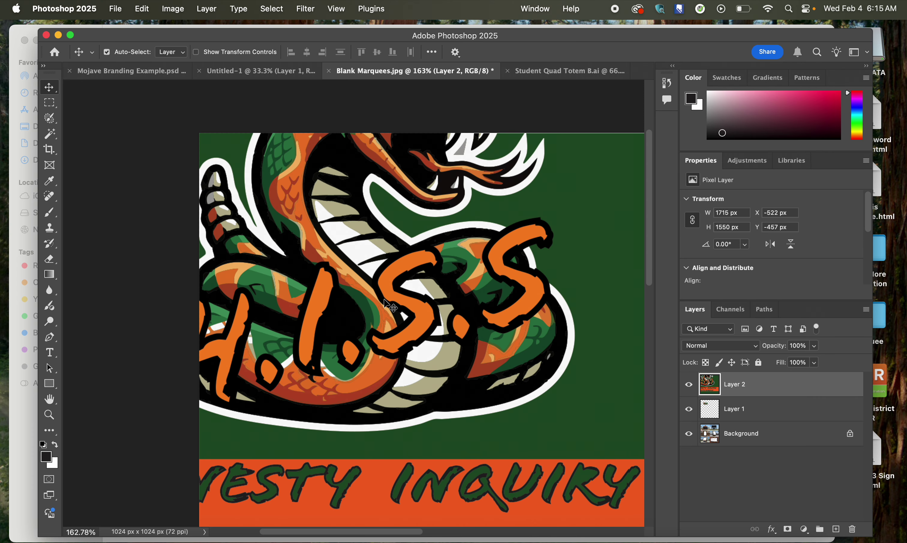
pyautogui.press('super+t')
pyautogui.scroll(-4, 371, 295)
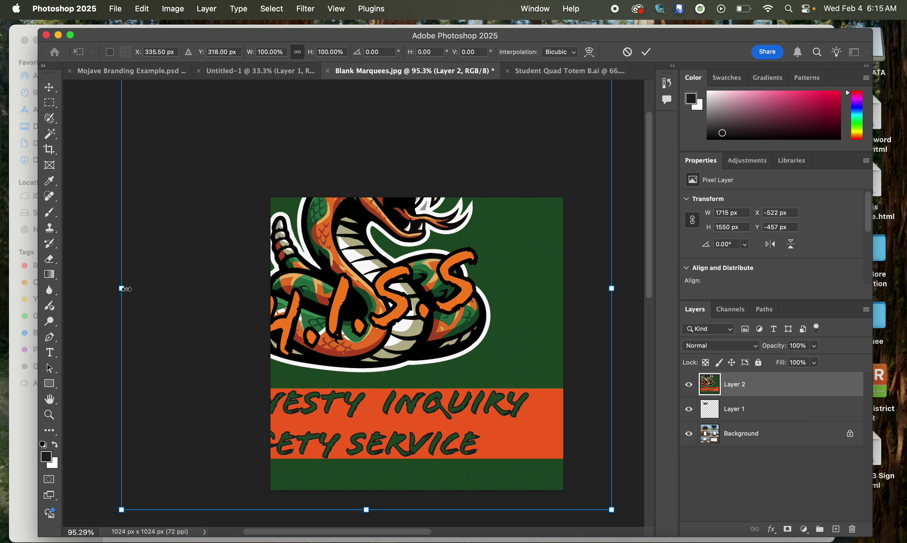
pyautogui.moveTo(121, 289); pyautogui.dragTo(472, 288)
pyautogui.moveTo(493, 338); pyautogui.dragTo(330, 466)
pyautogui.scroll(6, 330, 466)
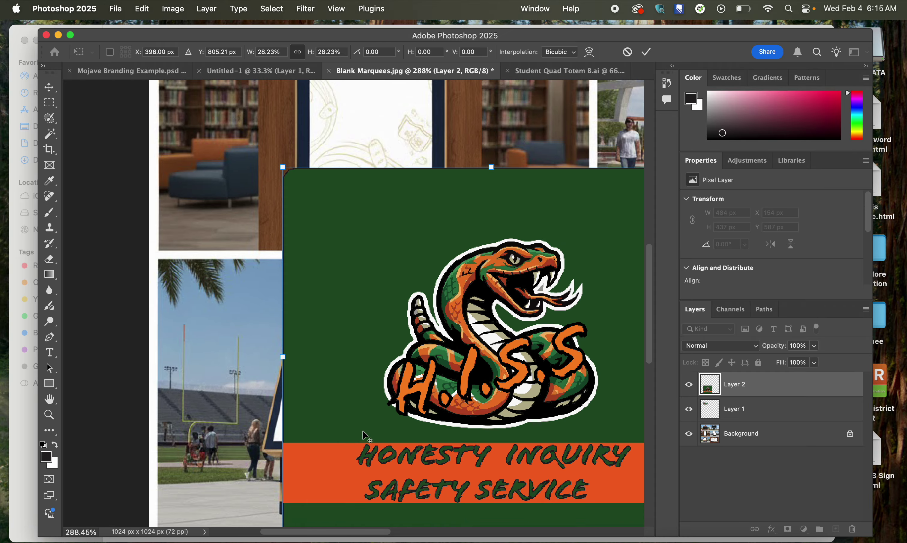
pyautogui.moveTo(365, 436); pyautogui.dragTo(291, 412)
pyautogui.moveTo(630, 144); pyautogui.dragTo(411, 359)
pyautogui.moveTo(368, 409); pyautogui.dragTo(411, 352)
pyautogui.scroll(1, 411, 352)
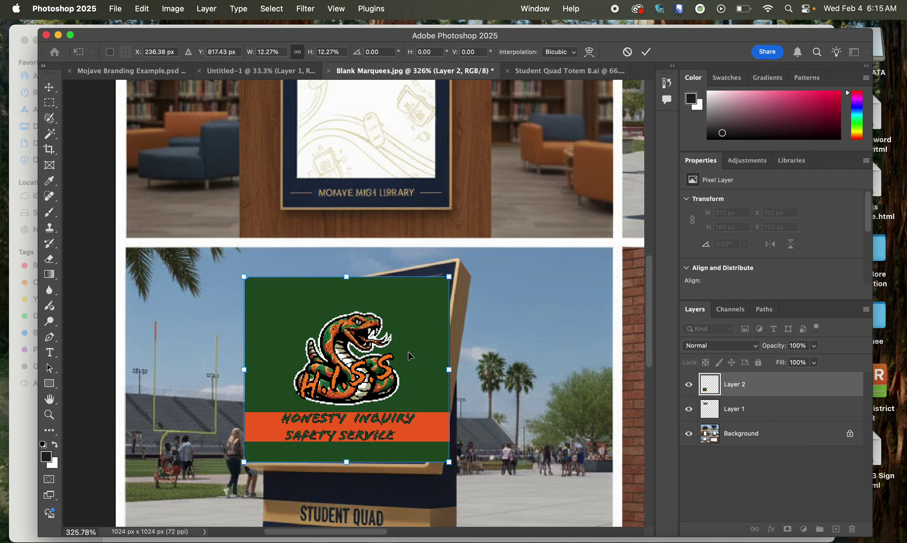
# Step: Distort the totem artwork's four corners to follow the tilted screen of the lower-left Student Quad sign
pyautogui.moveTo(454, 284); pyautogui.dragTo(441, 287)
pyautogui.moveTo(244, 277); pyautogui.dragTo(287, 312)
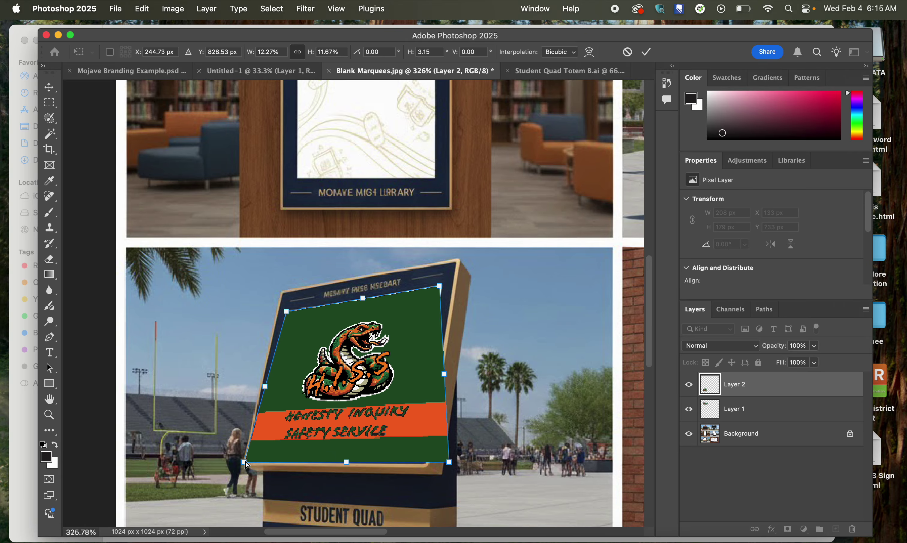
pyautogui.moveTo(245, 462); pyautogui.dragTo(259, 455)
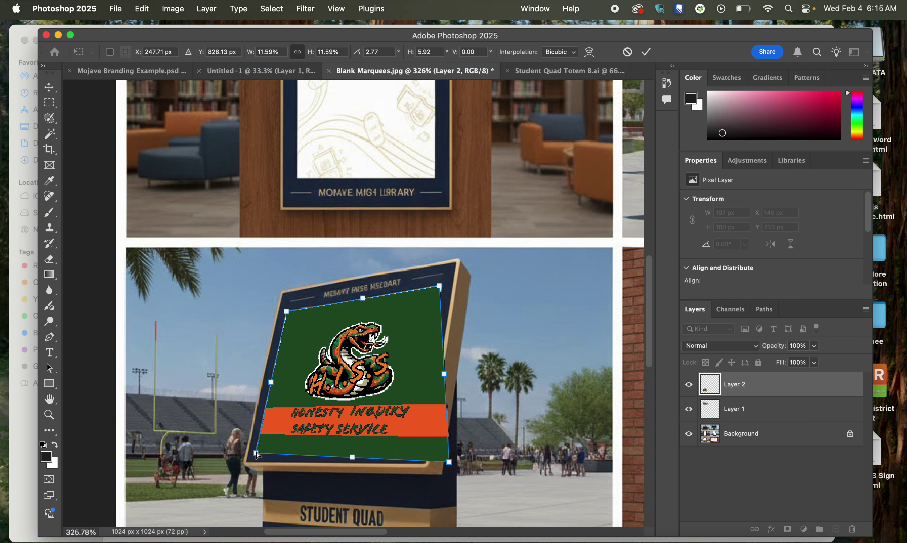
pyautogui.moveTo(450, 462); pyautogui.dragTo(417, 454)
# Step: Refine the distorted artwork's corners against the edges of the Student Quad screen, and apply the transform
pyautogui.hscroll(-3, 450, 297)
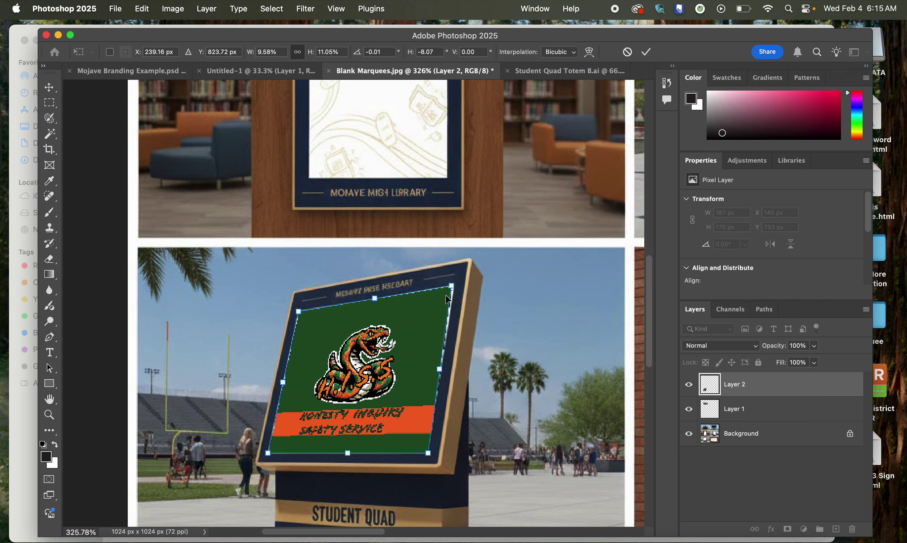
pyautogui.scroll(1, 454, 303)
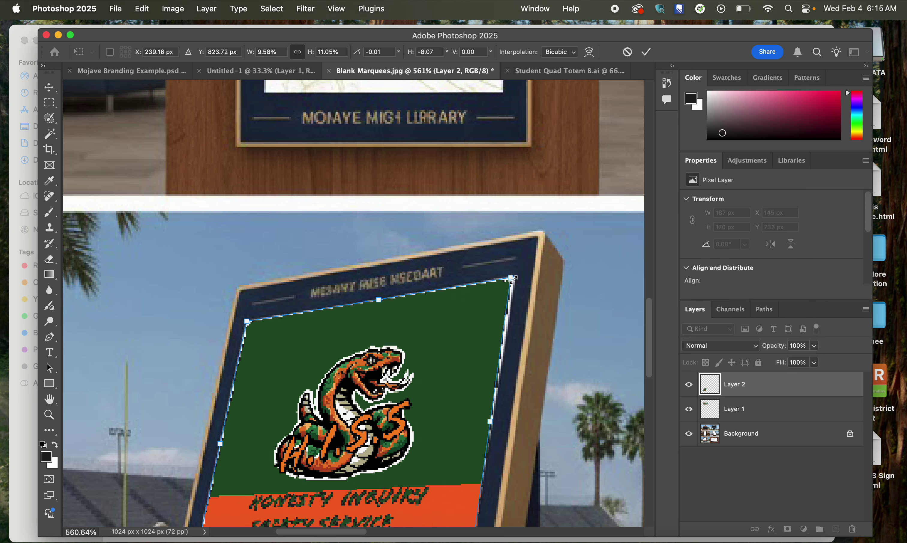
pyautogui.moveTo(513, 281); pyautogui.dragTo(518, 279)
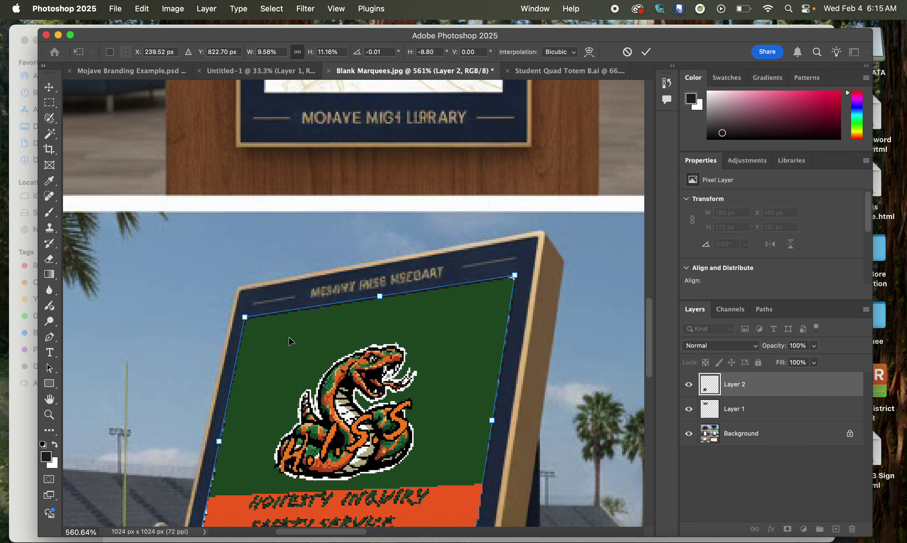
pyautogui.hscroll(1, 302, 343)
pyautogui.scroll(-5, 302, 340)
pyautogui.scroll(5, 250, 436)
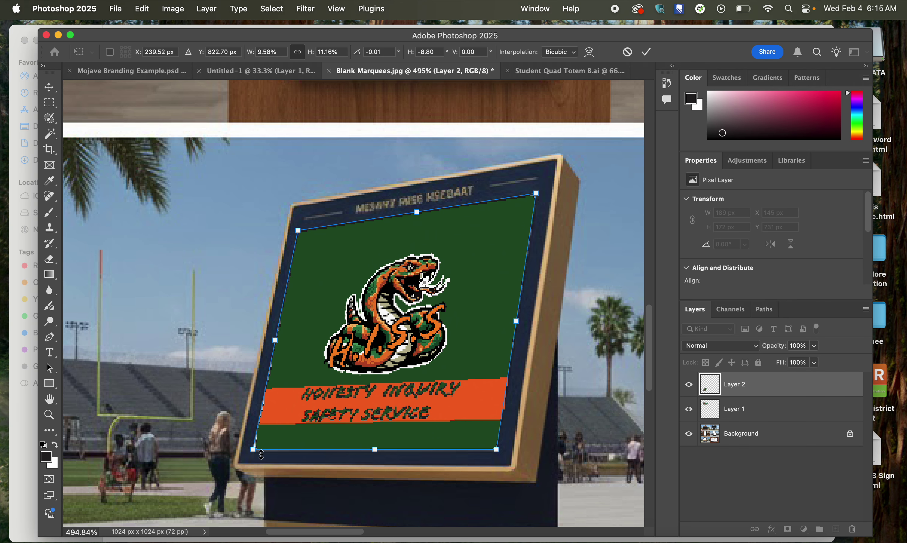
pyautogui.moveTo(252, 451); pyautogui.dragTo(251, 449)
pyautogui.press('Return')
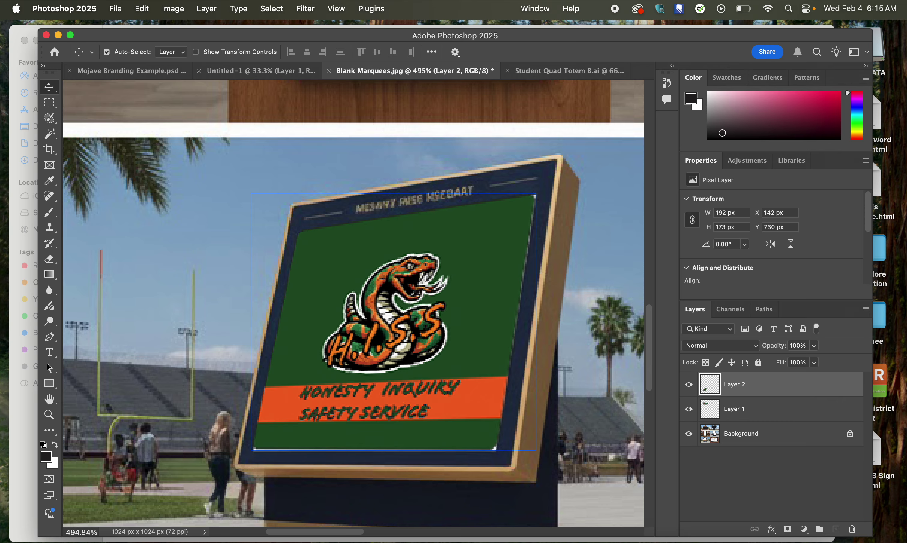
# Step: Nudge the totem artwork down 1 px on its sign and deselect the layer
pyautogui.press('Down')
pyautogui.press('super+minus')
pyautogui.press('super+minus')
pyautogui.press('super+minus')
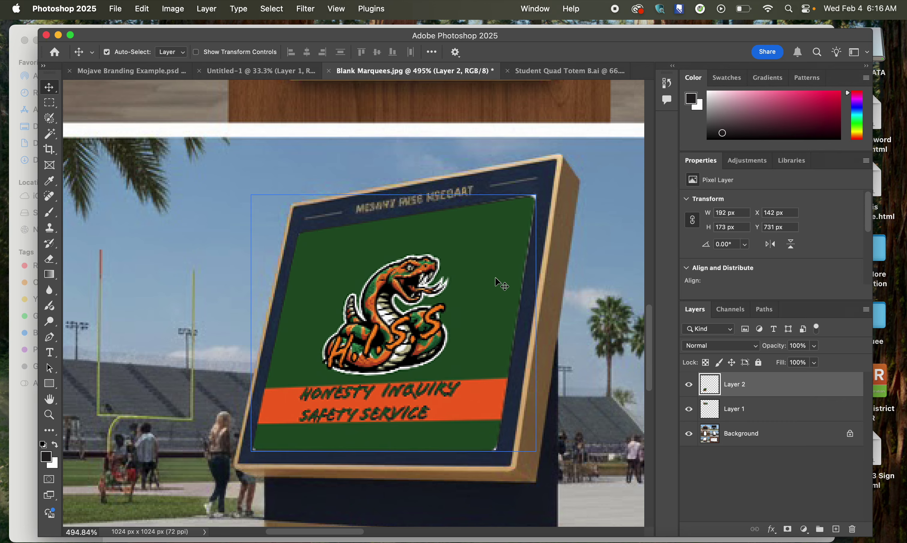
pyautogui.press('super+minus')
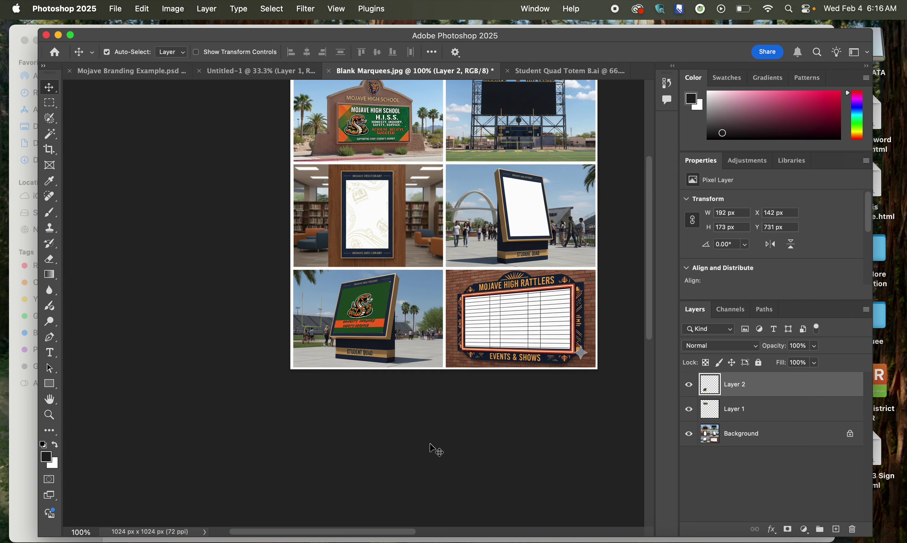
pyautogui.click(429, 448)
pyautogui.press('super+0')
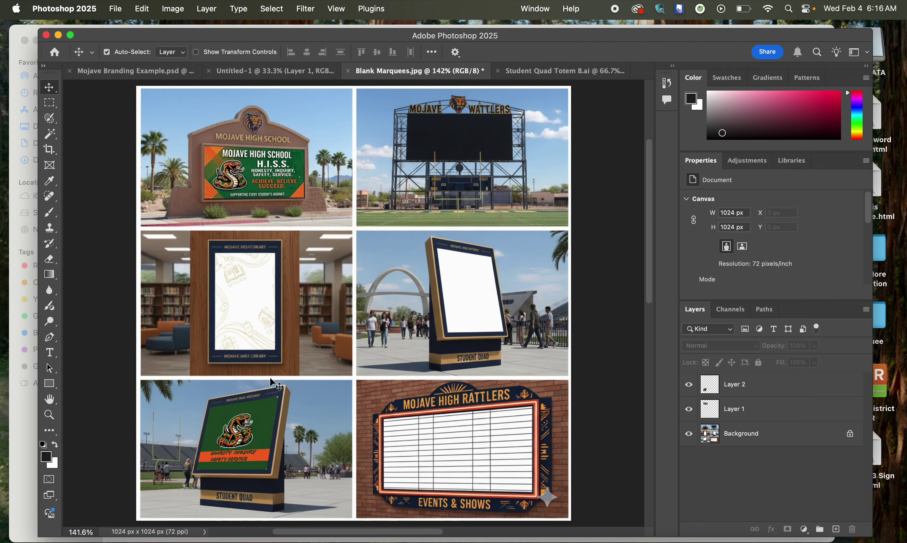
pyautogui.keyDown('super'); pyautogui.click(236, 442); pyautogui.keyUp('super')
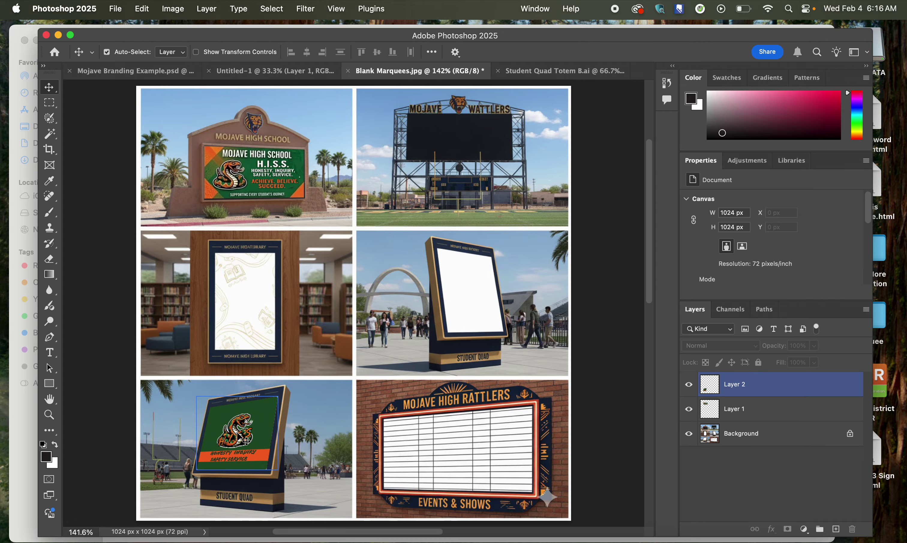
pyautogui.click(158, 446)
# Step: Switch to Finder and open Staduim Jumbotron.ai from the Marquee folder in Photoshop 2025, accepting the import settings
pyautogui.click(30, 459)
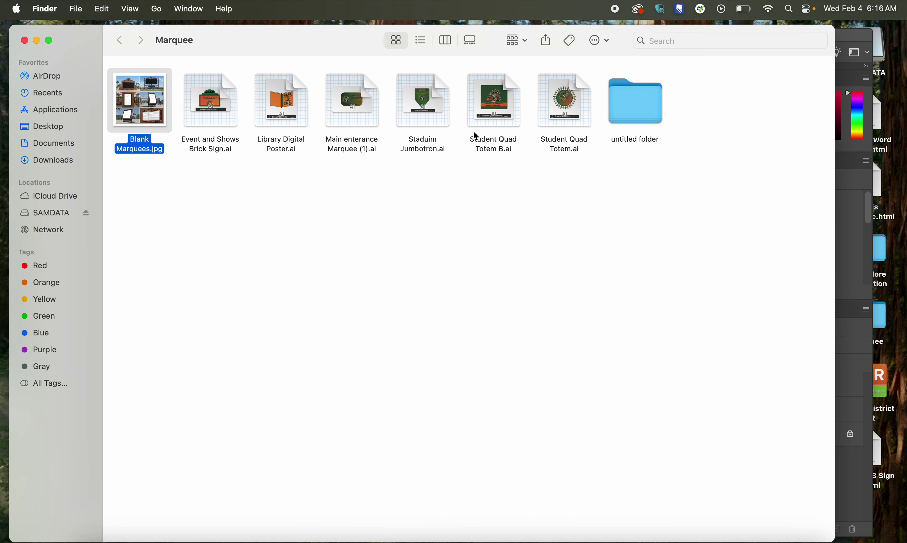
pyautogui.rightClick(427, 109)
pyautogui.moveTo(471, 125)
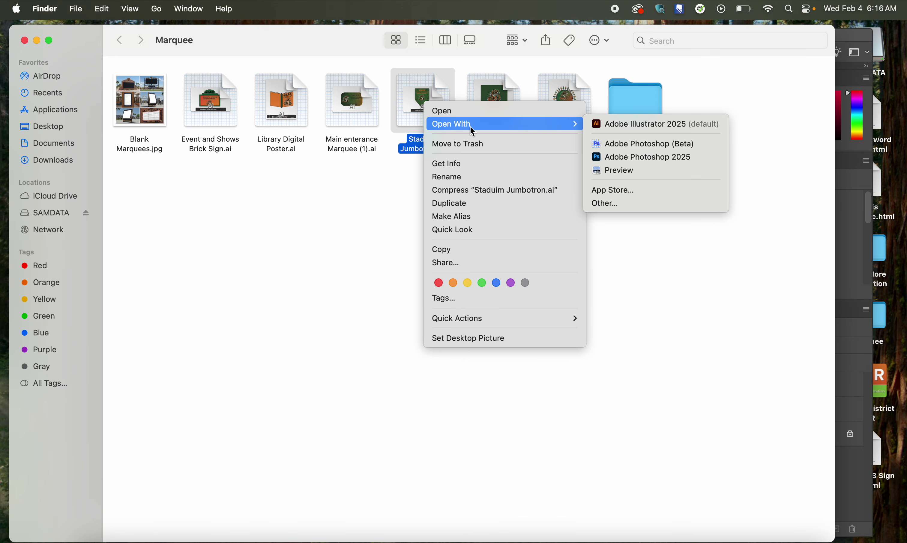
pyautogui.click(652, 157)
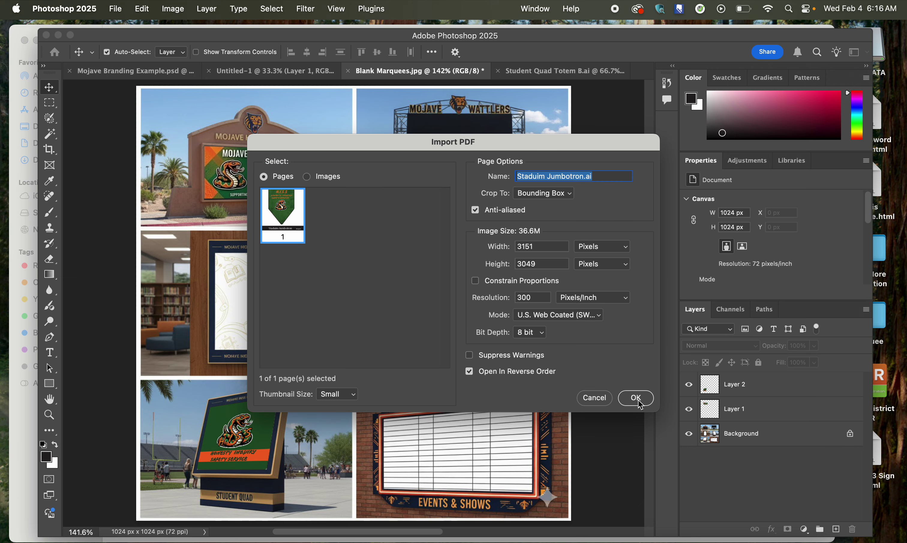
pyautogui.click(640, 403)
# Step: Select the Staduim Jumbotron title block strip with the Rectangular Marquee tool, delete it, and deselect
pyautogui.press('m')
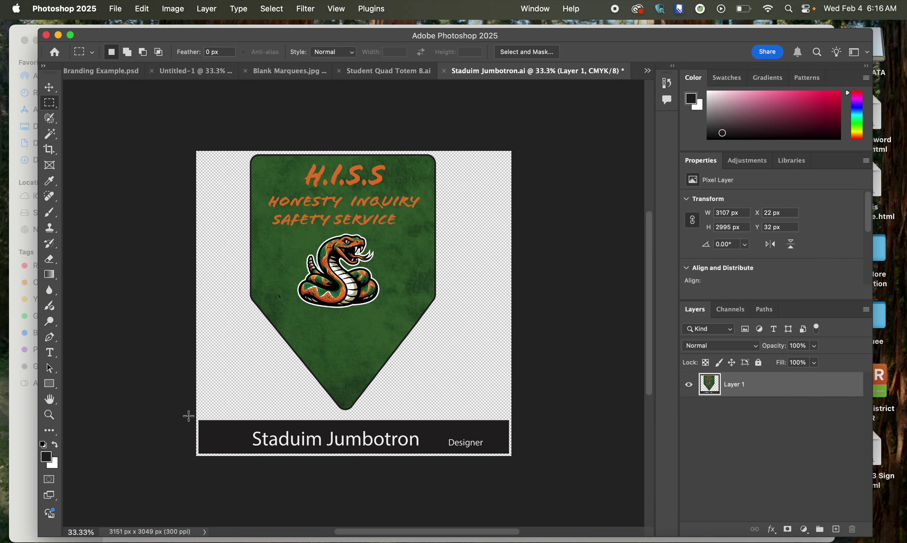
pyautogui.moveTo(188, 416); pyautogui.dragTo(517, 482)
pyautogui.press('Delete')
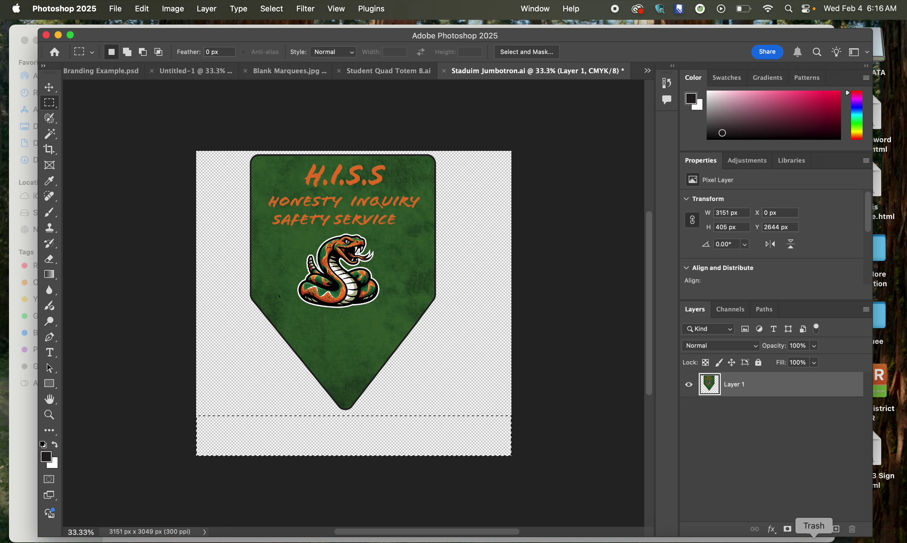
pyautogui.press('super+d')
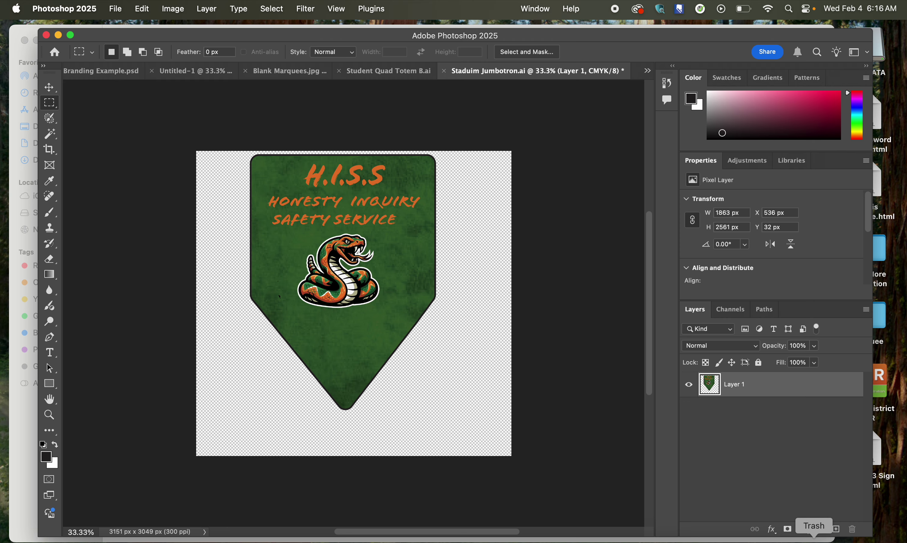
# Step: Move the green H.I.S.S pennant artwork into the Blank Marquees.jpg document with the Move tool
pyautogui.click(48, 87)
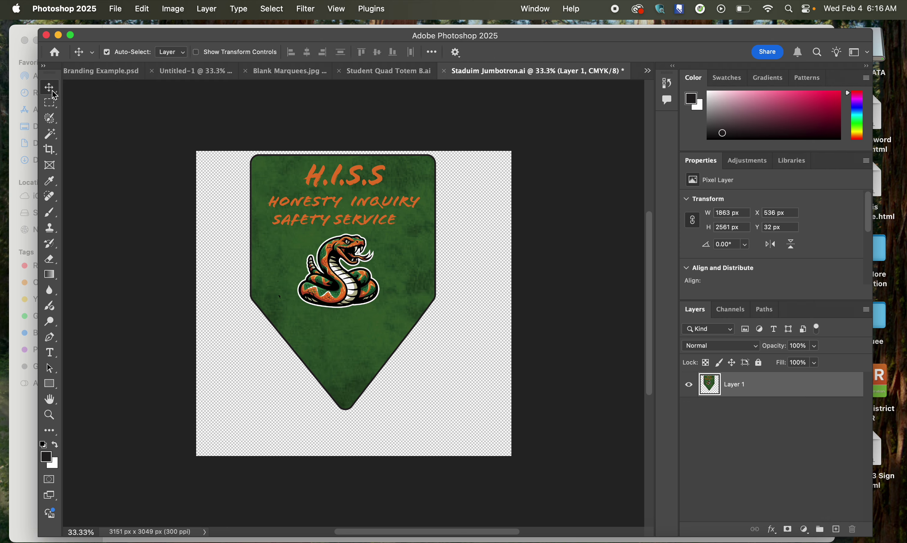
pyautogui.moveTo(334, 191); pyautogui.dragTo(387, 79)
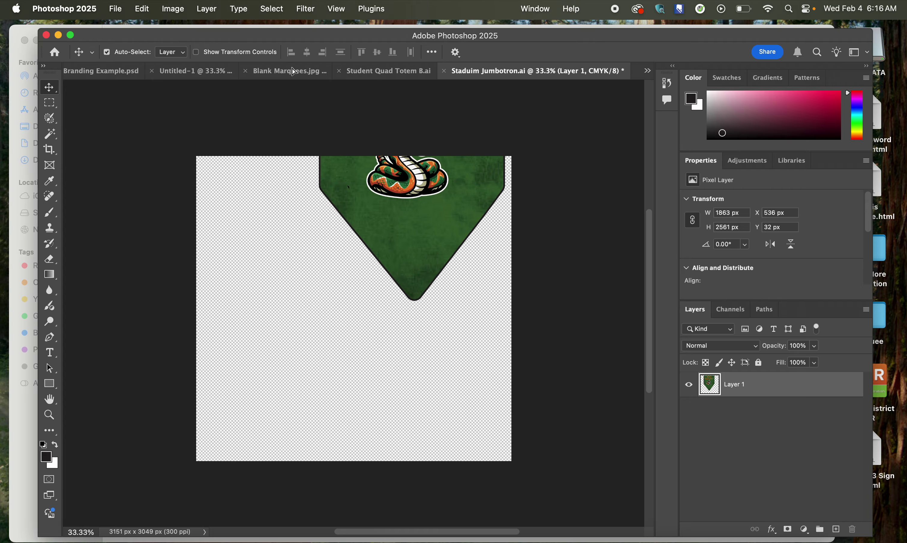
pyautogui.moveTo(292, 69); pyautogui.dragTo(389, 252)
# Step: Scale the pennant down to about 12.2% and move it over the stadium jumbotron mockup
pyautogui.press('super+t')
pyautogui.press('super+0')
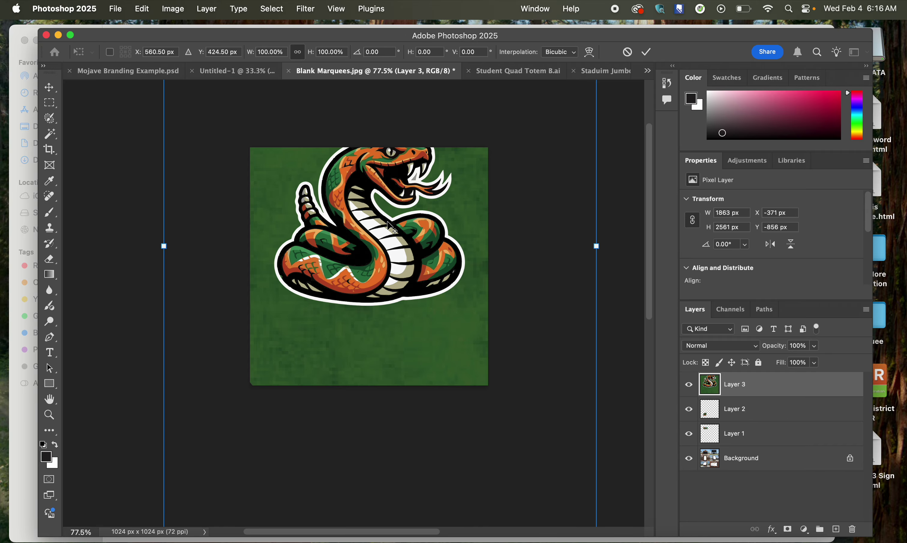
pyautogui.moveTo(596, 245); pyautogui.dragTo(405, 295)
pyautogui.scroll(5, 383, 233)
pyautogui.scroll(3, 382, 228)
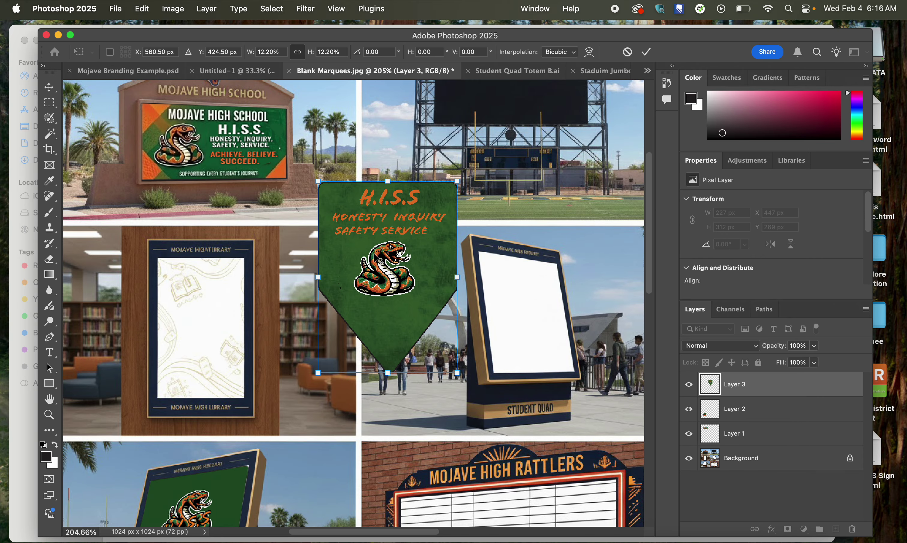
pyautogui.moveTo(527, 215); pyautogui.dragTo(474, 328)
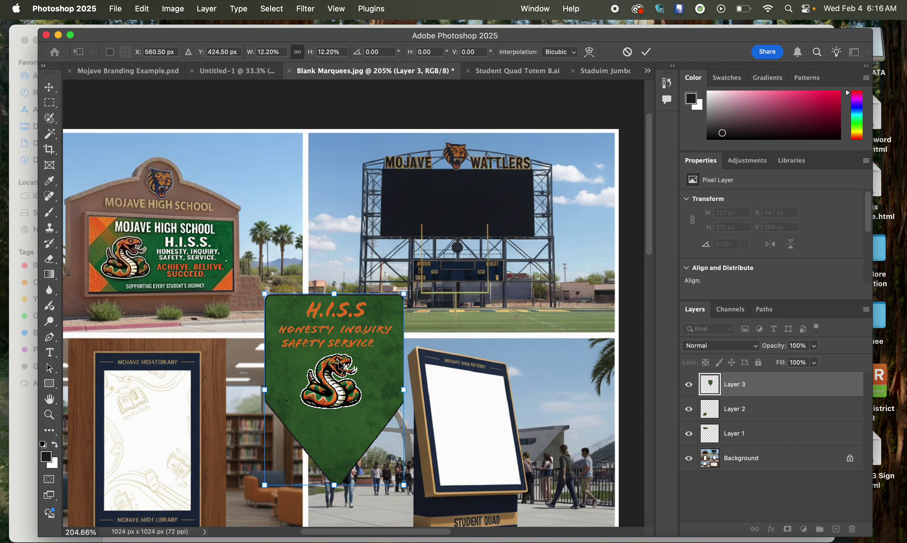
pyautogui.moveTo(344, 356); pyautogui.dragTo(481, 260)
pyautogui.scroll(8, 481, 258)
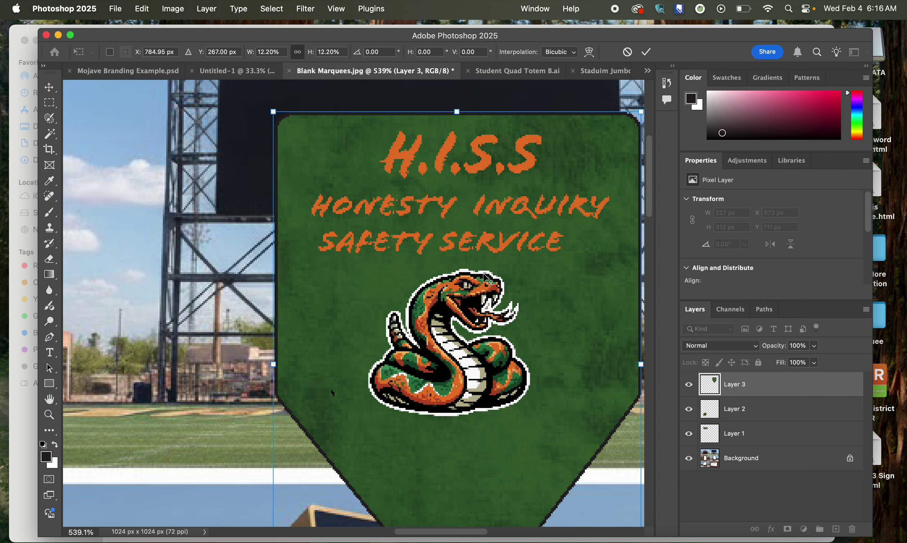
pyautogui.scroll(-1, 486, 277)
pyautogui.moveTo(516, 260); pyautogui.dragTo(477, 276)
# Step: Shrink the pennant to about 4.1%, apply the transform, and centre it on the jumbotron's black screen
pyautogui.scroll(3, 455, 291)
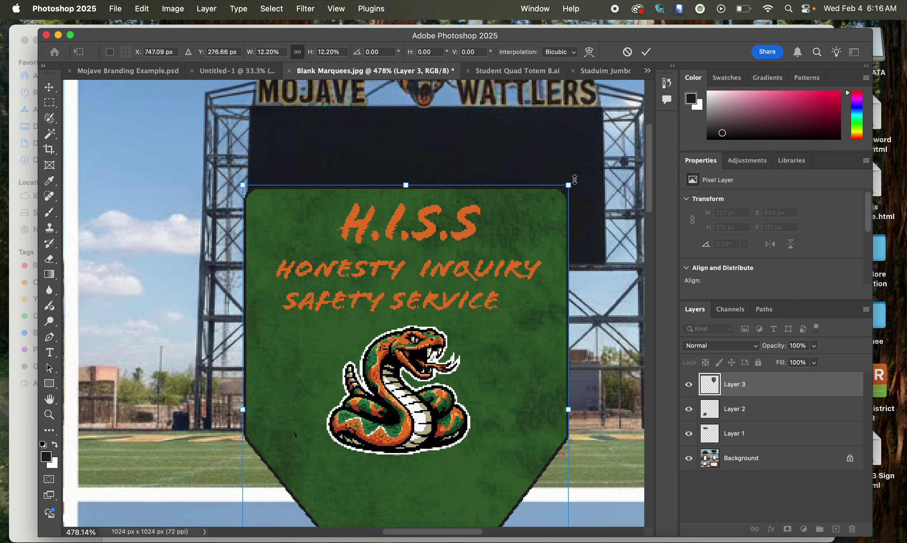
pyautogui.moveTo(575, 185); pyautogui.dragTo(474, 313)
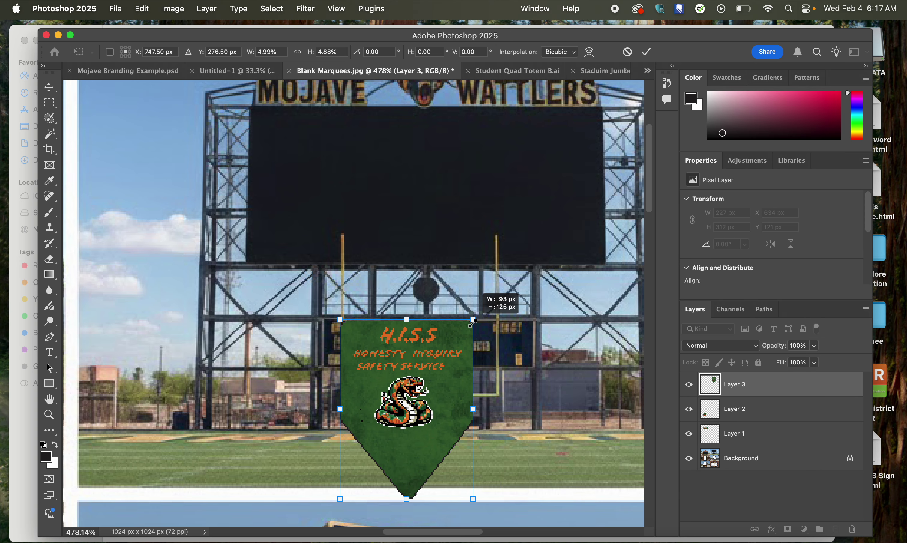
pyautogui.moveTo(407, 378); pyautogui.dragTo(427, 170)
pyautogui.moveTo(492, 292); pyautogui.dragTo(468, 259)
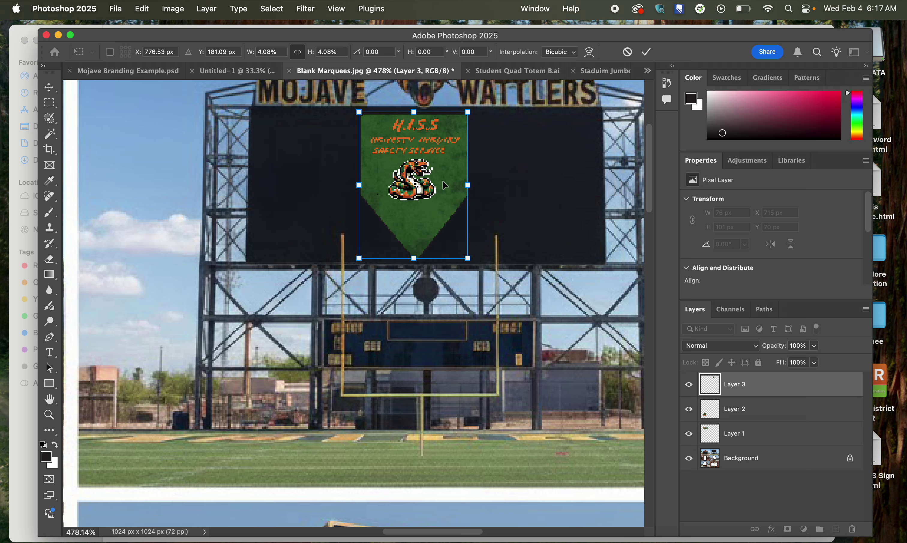
pyautogui.press('Return')
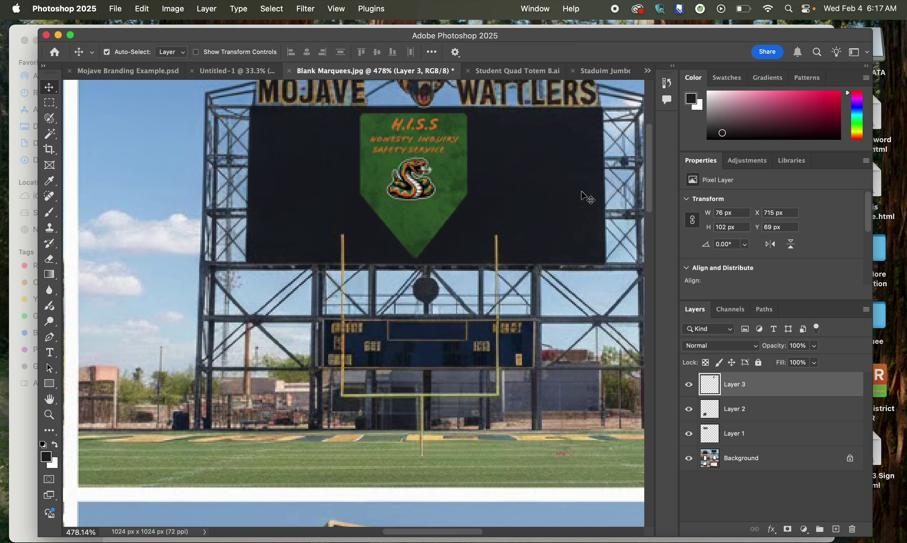
pyautogui.scroll(2, 577, 199)
pyautogui.moveTo(441, 213); pyautogui.dragTo(454, 214)
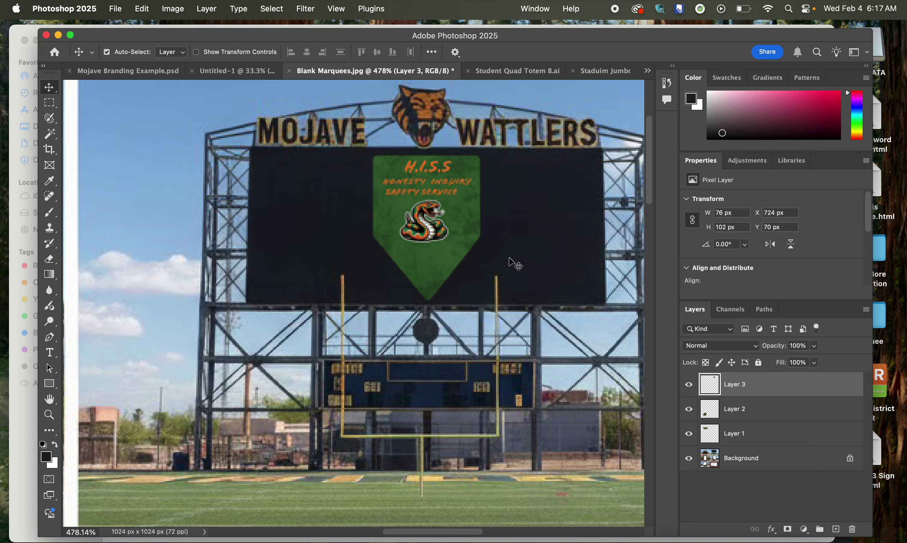
# Step: Open Event and Shows Brick Sign.ai from the Marquee folder in Photoshop, accepting the import options
pyautogui.click(239, 533)
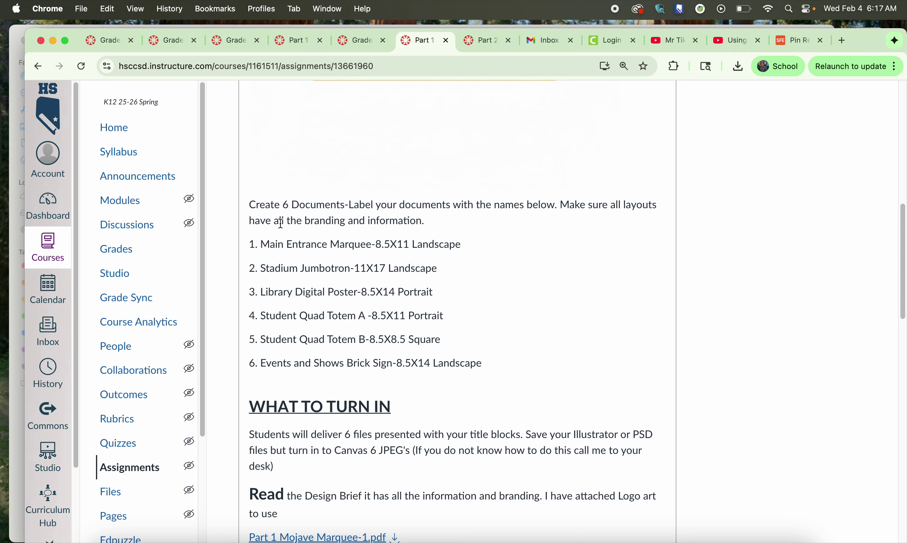
pyautogui.click(54, 41)
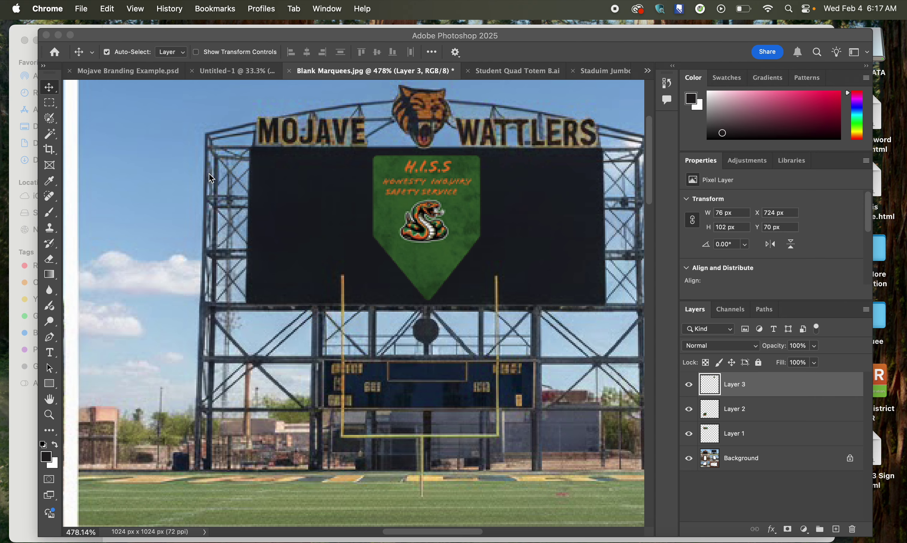
pyautogui.click(19, 453)
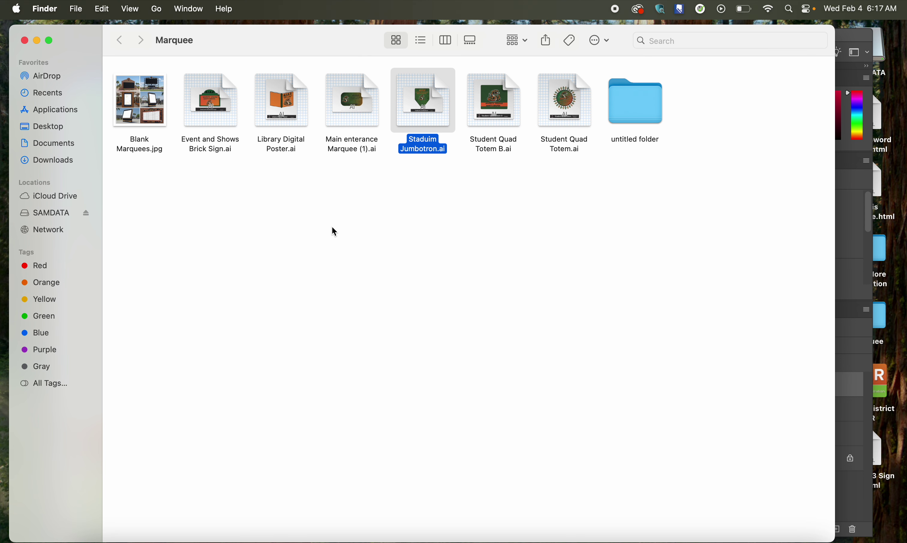
pyautogui.click(344, 223)
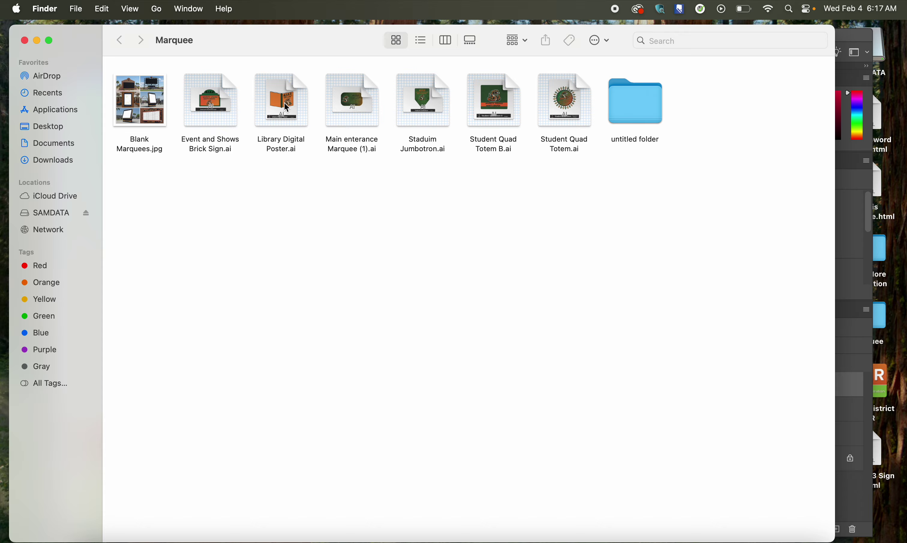
pyautogui.rightClick(205, 107)
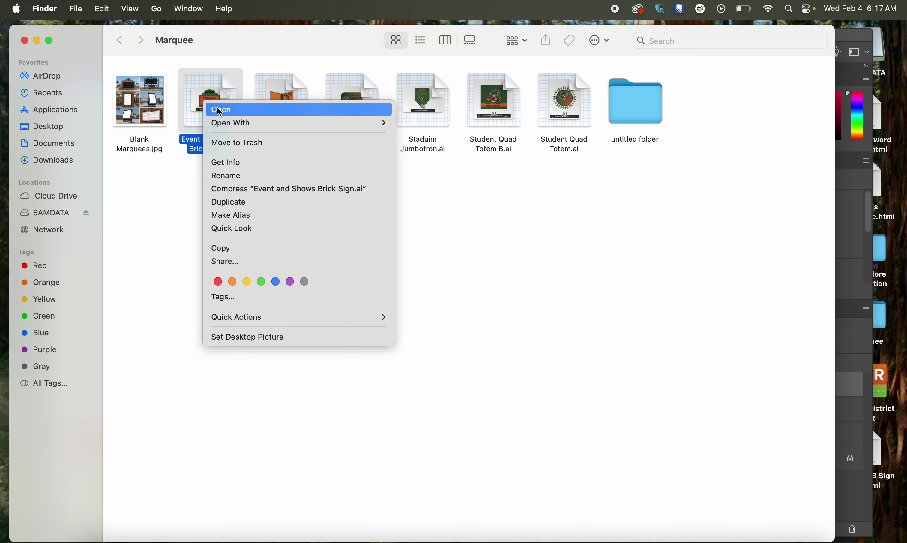
pyautogui.moveTo(302, 123)
pyautogui.click(470, 158)
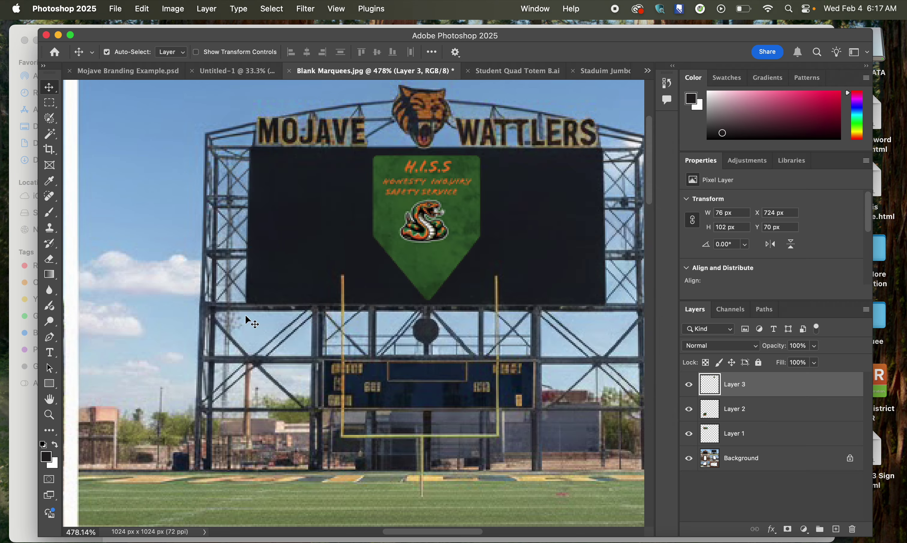
pyautogui.click(637, 398)
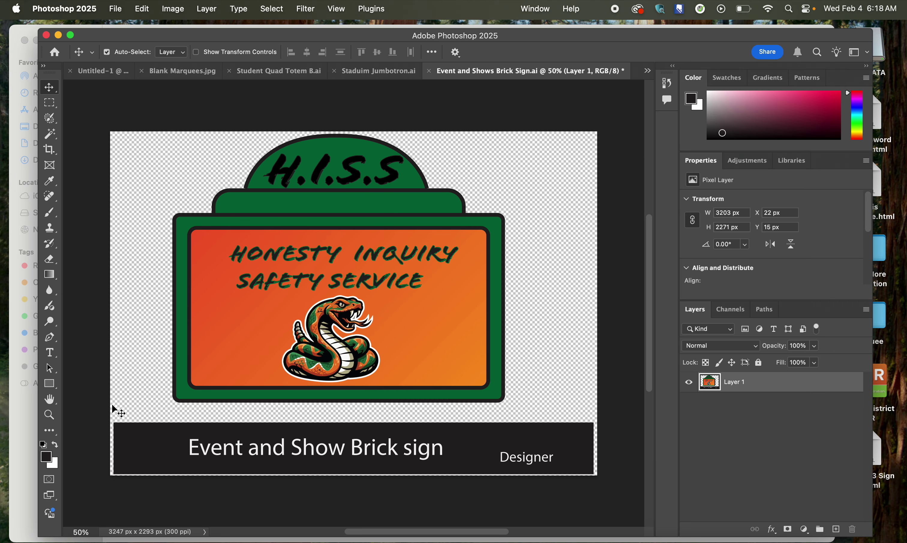
# Step: Select the Event and Show Brick sign title block strip with the Rectangular Marquee tool, delete it, and deselect
pyautogui.click(50, 102)
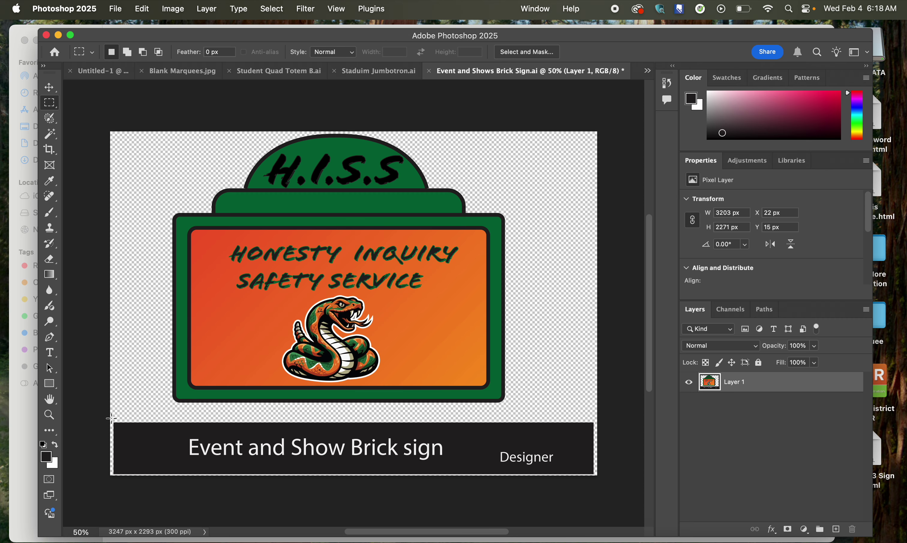
pyautogui.moveTo(106, 419); pyautogui.dragTo(604, 495)
pyautogui.press('Delete')
pyautogui.press('super+d')
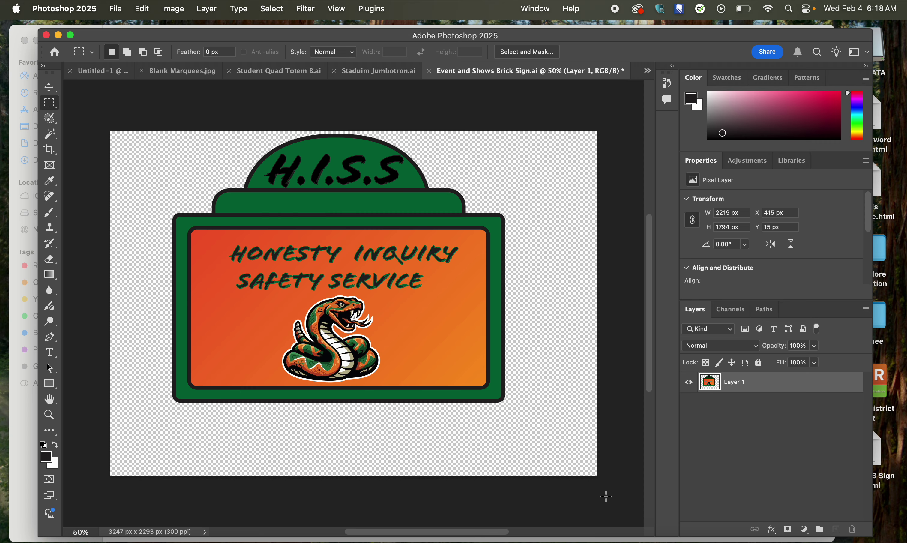
# Step: Move the green and orange H.I.S.S brick sign artwork into the Blank Marquees.jpg document with the Move tool
pyautogui.click(49, 87)
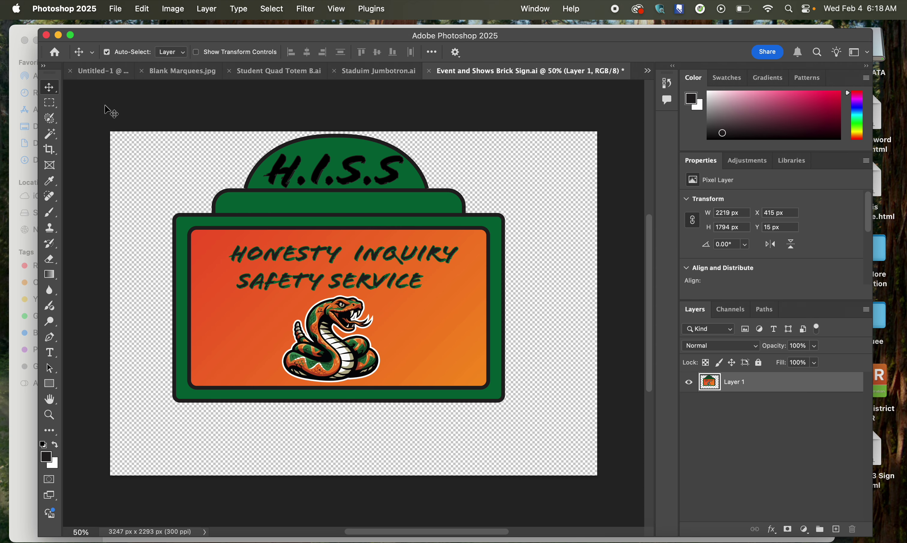
pyautogui.moveTo(287, 215); pyautogui.dragTo(265, 154)
pyautogui.moveTo(312, 239); pyautogui.dragTo(402, 300)
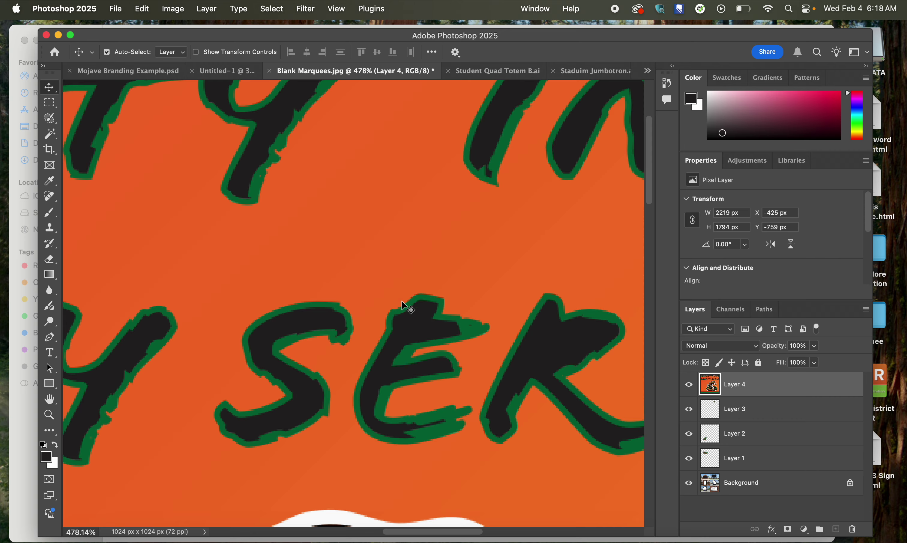
# Step: Scale the brick sign artwork down to about 18.1% with Free Transform and move it over the Events & Shows marquee mockup
pyautogui.scroll(-10, 423, 321)
pyautogui.moveTo(405, 344); pyautogui.dragTo(381, 332)
pyautogui.press('super+t')
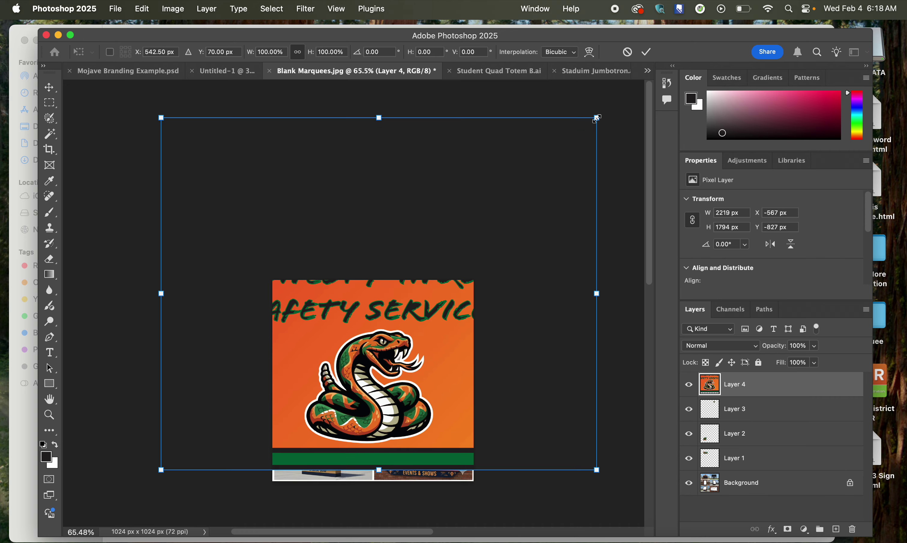
pyautogui.moveTo(597, 118); pyautogui.dragTo(240, 406)
pyautogui.moveTo(221, 444); pyautogui.dragTo(378, 401)
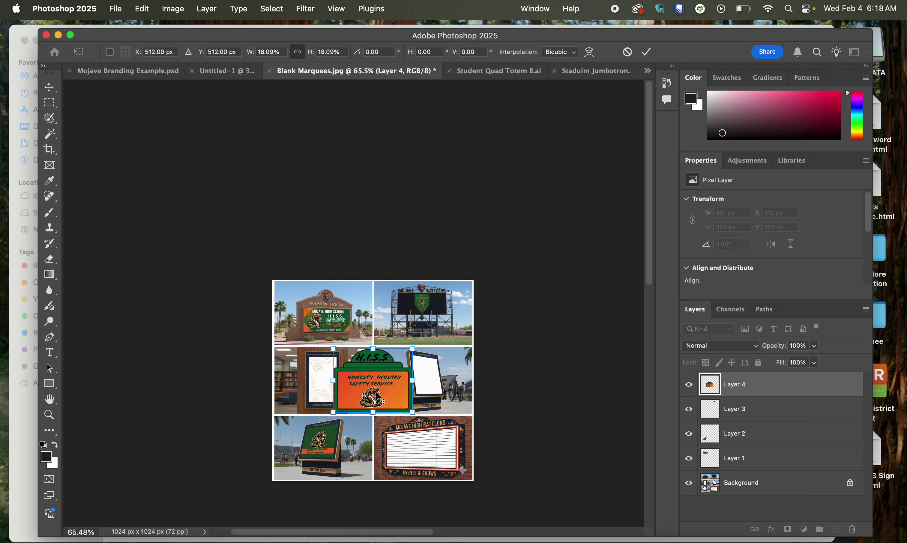
pyautogui.scroll(5, 379, 398)
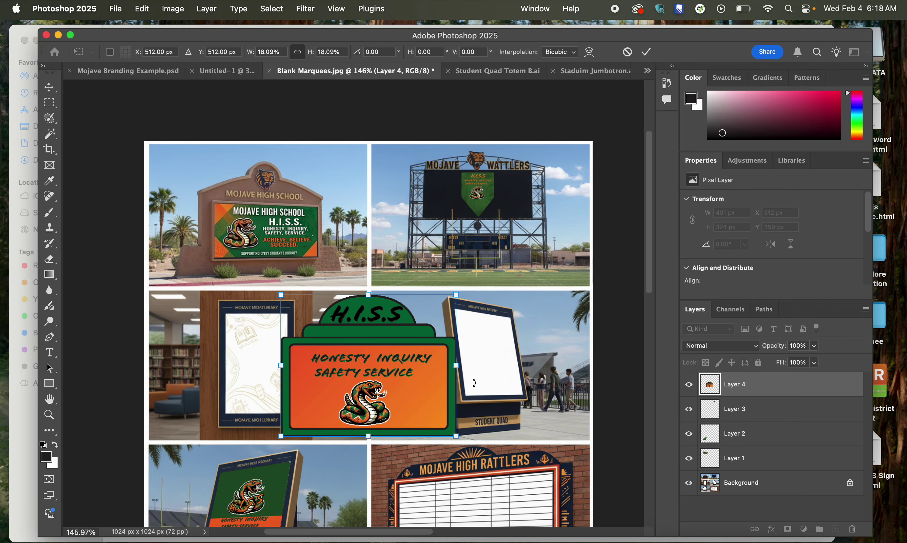
pyautogui.scroll(-5, 468, 361)
pyautogui.hscroll(3, 468, 361)
pyautogui.moveTo(319, 220); pyautogui.dragTo(429, 350)
pyautogui.scroll(4, 429, 350)
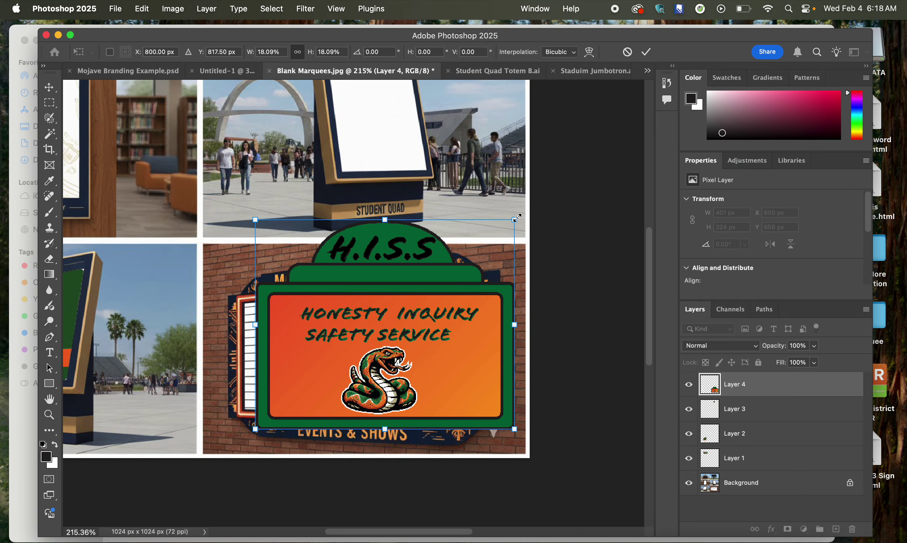
# Step: Shrink the brick sign artwork to about 10.3%, apply the transform, and centre it on the marquee's white letter board
pyautogui.moveTo(517, 218); pyautogui.dragTo(407, 308)
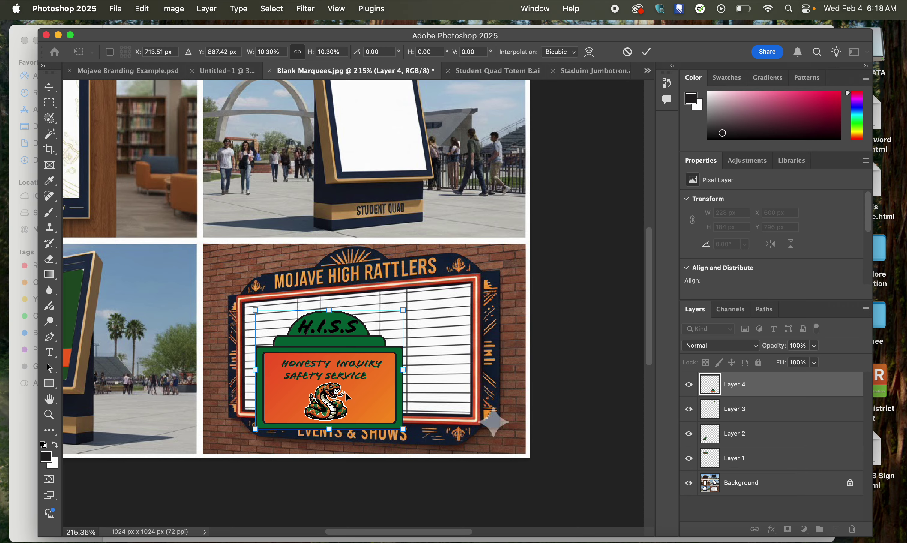
pyautogui.moveTo(345, 396); pyautogui.dragTo(369, 375)
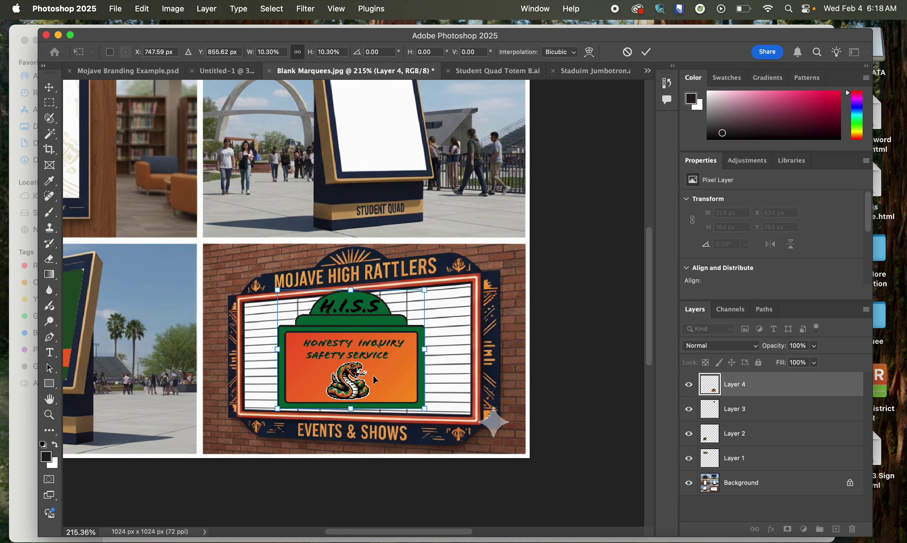
pyautogui.press('Return')
pyautogui.moveTo(345, 365); pyautogui.dragTo(345, 375)
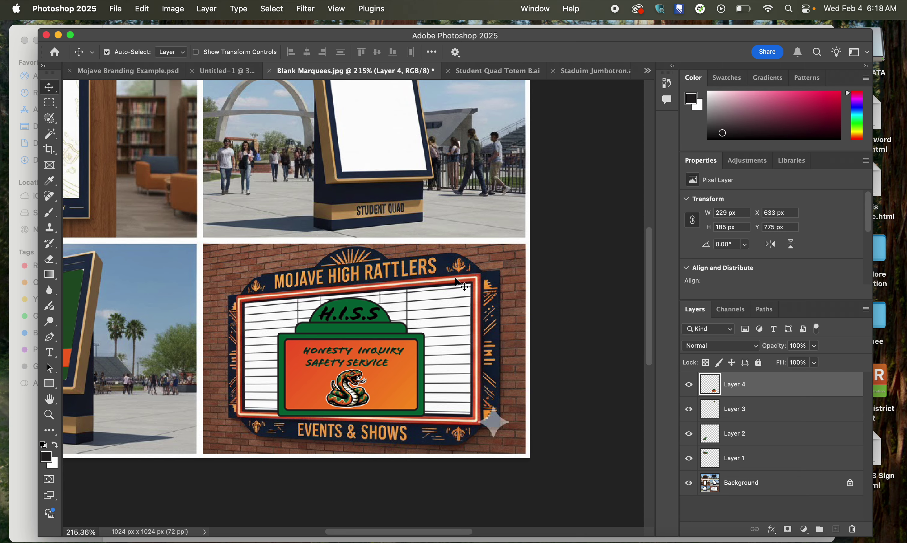
pyautogui.moveTo(328, 390); pyautogui.dragTo(330, 380)
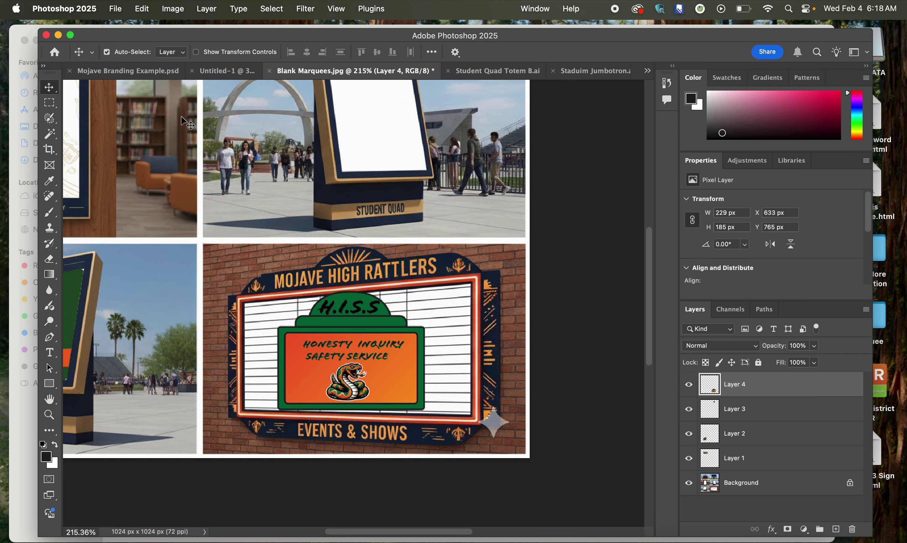
# Step: Switch to Mojave Branding Example.psd and examine how the branding fills each of the six sign mockups
pyautogui.click(149, 74)
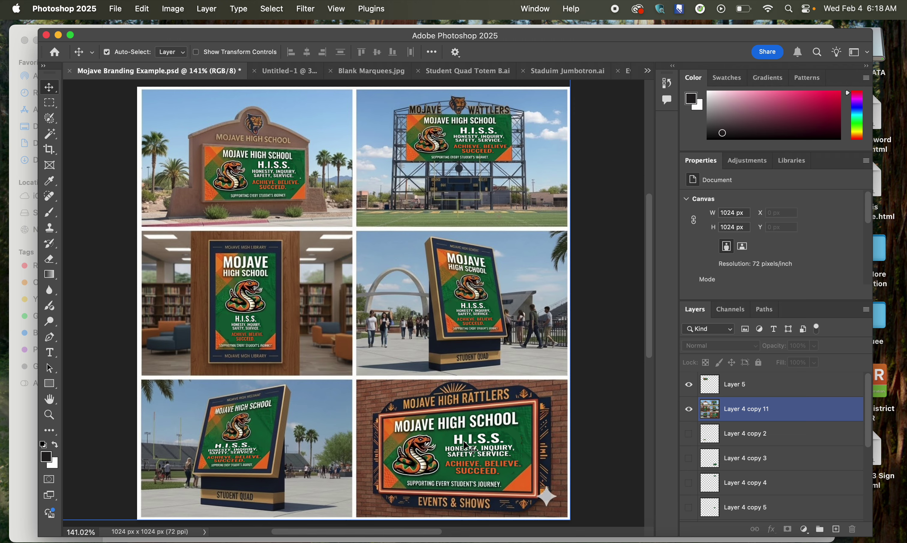
pyautogui.scroll(2, 338, 421)
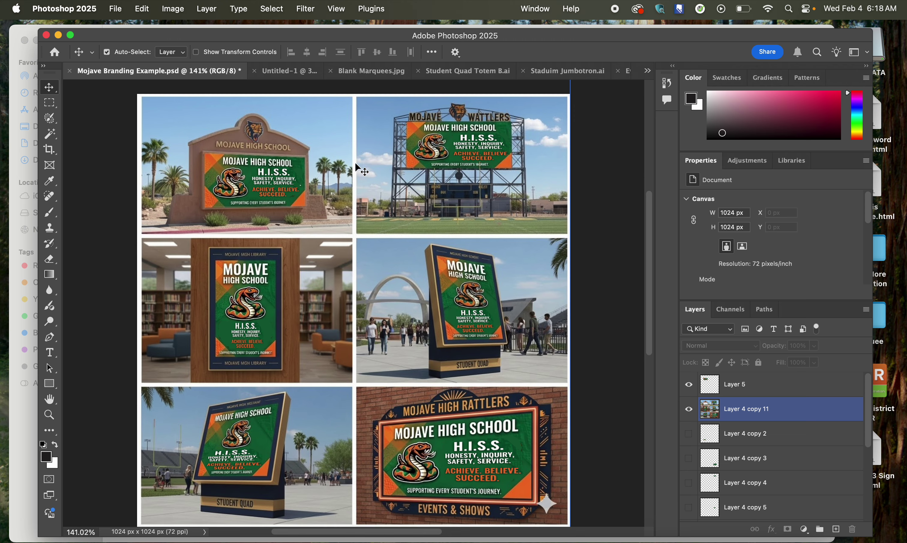
pyautogui.click(328, 227)
pyautogui.click(338, 235)
pyautogui.scroll(-1, 339, 237)
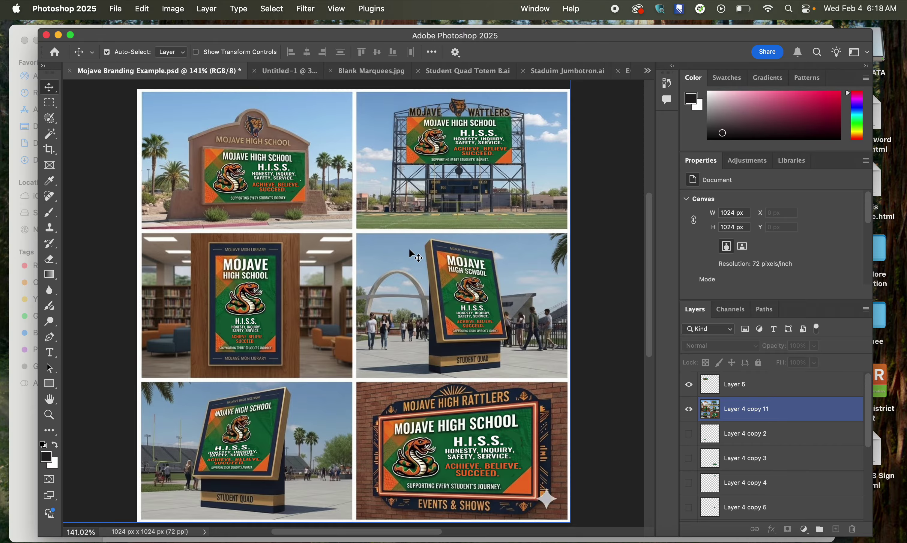
pyautogui.click(622, 222)
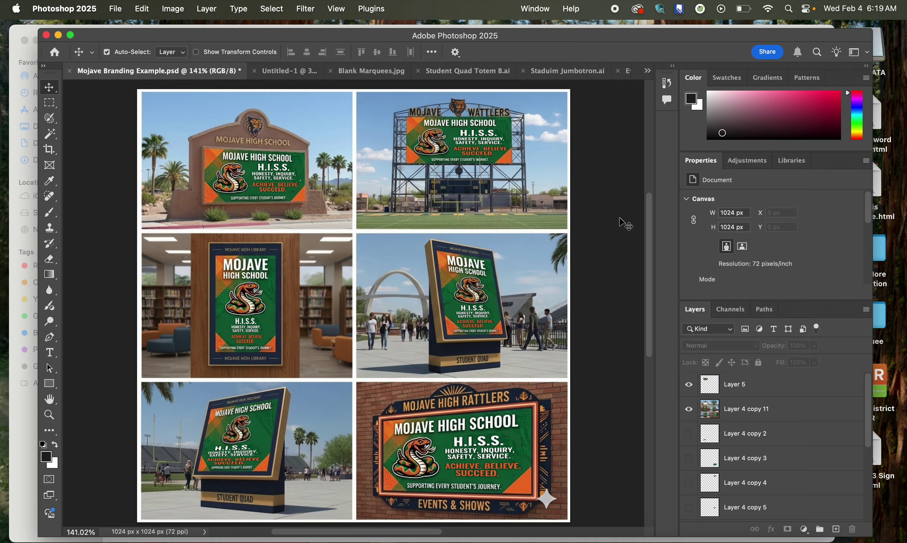
pyautogui.click(556, 207)
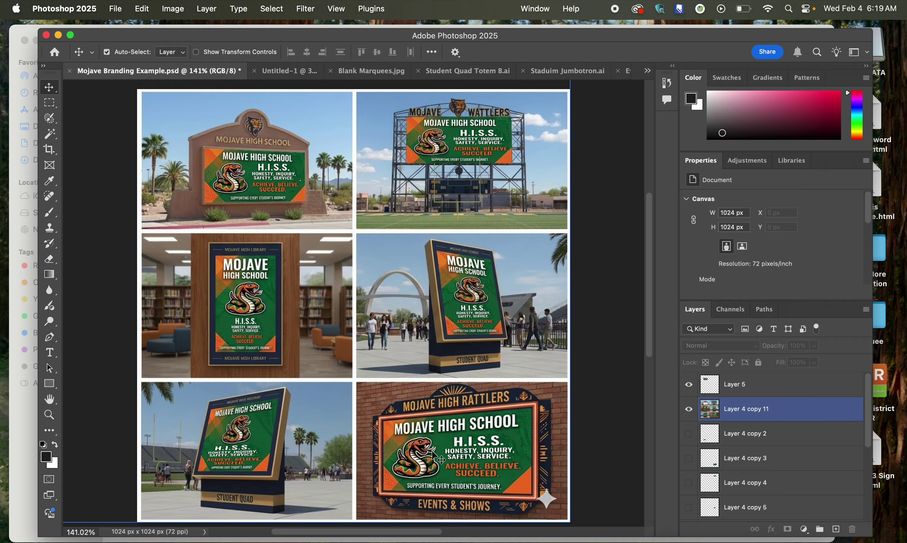